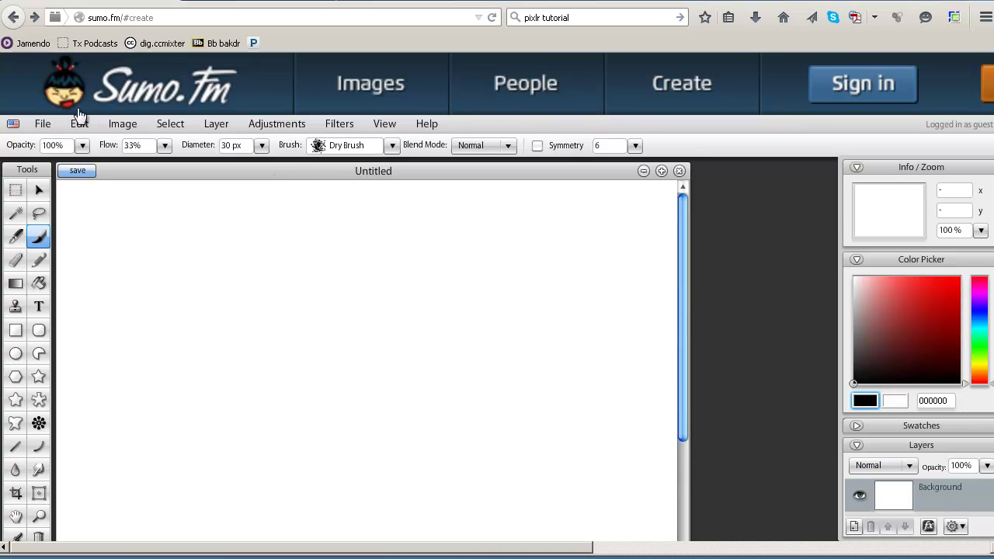
Step: Open the image chicken neuveaux.jpg from the computer's Desktop
{"action": "left_click", "coordinate": [45, 125]}
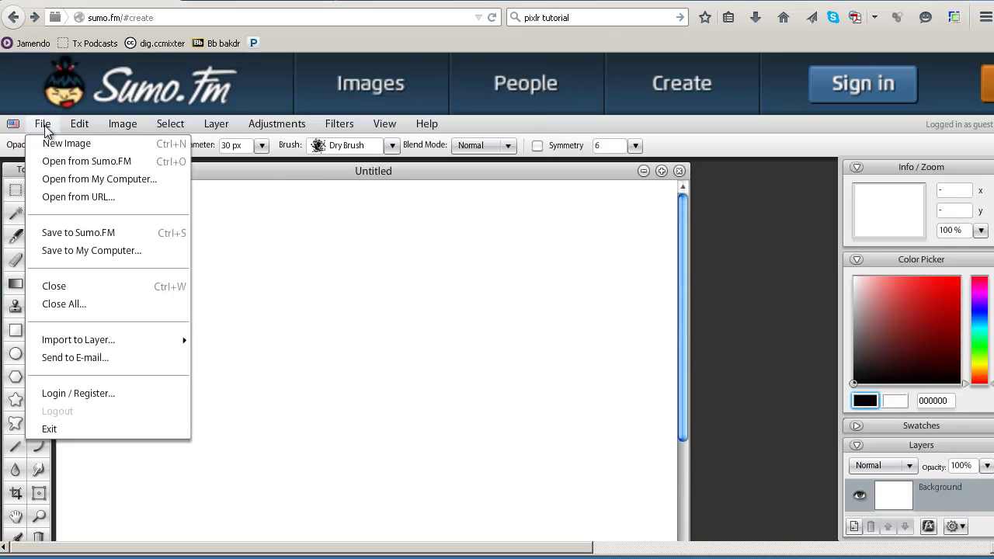
{"action": "left_click", "coordinate": [78, 180]}
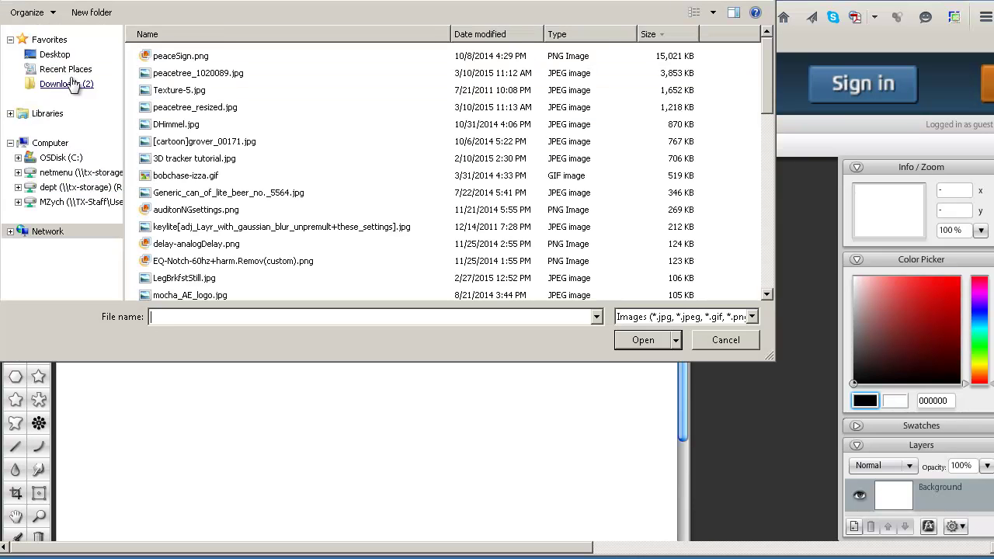
{"action": "left_click", "coordinate": [62, 56]}
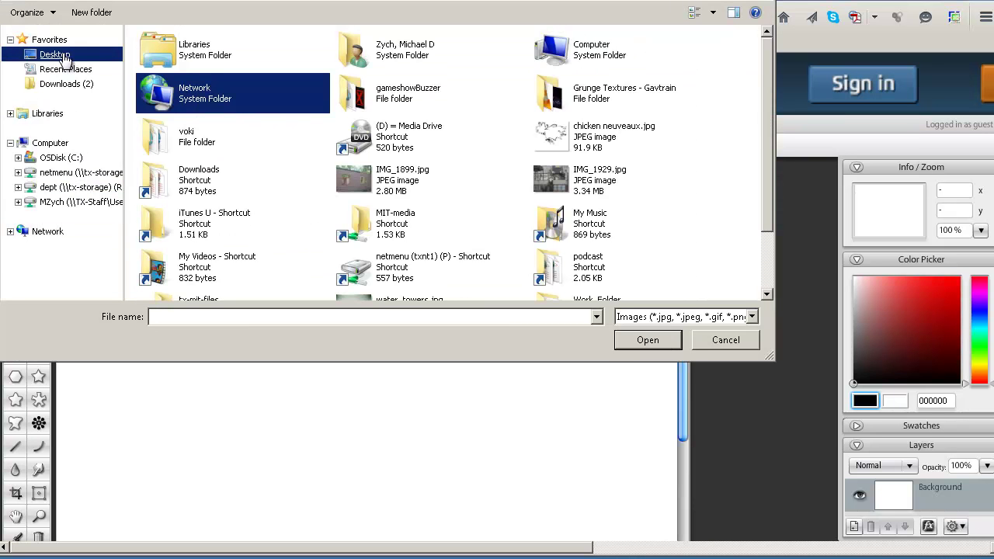
{"action": "left_click", "coordinate": [561, 143]}
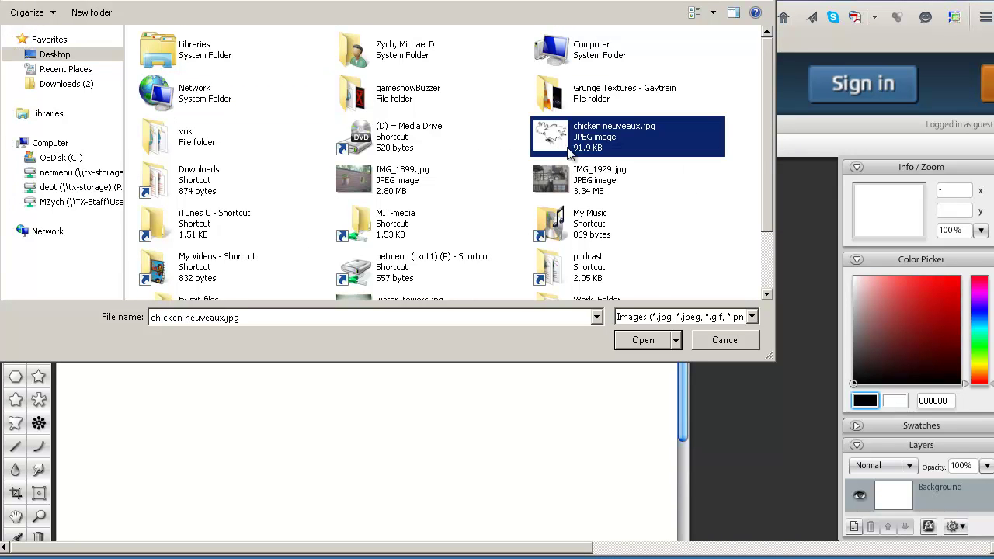
{"action": "left_click", "coordinate": [644, 341]}
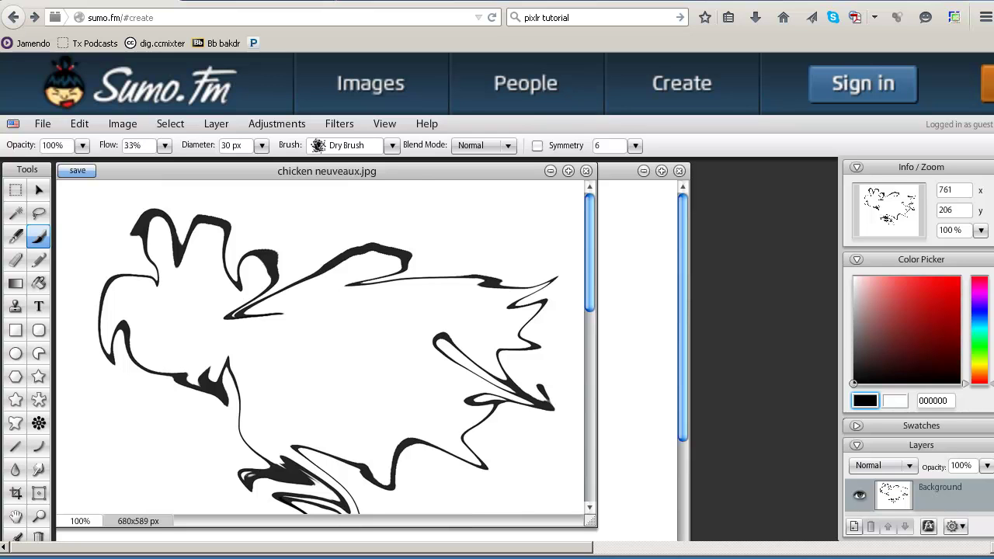
Step: Resize the chicken image to a width of 444 px with its proportions constrained
{"action": "left_click", "coordinate": [117, 126]}
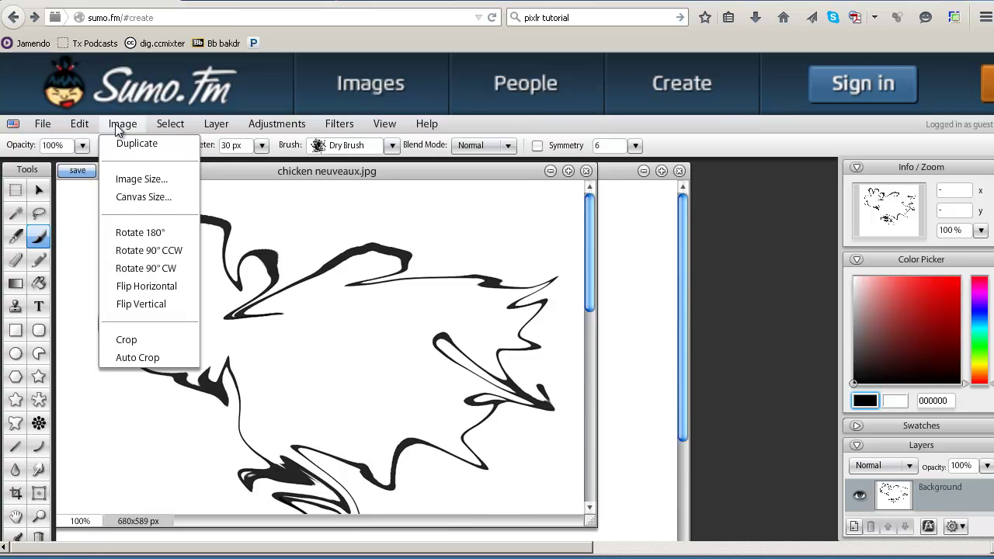
{"action": "left_click", "coordinate": [119, 180]}
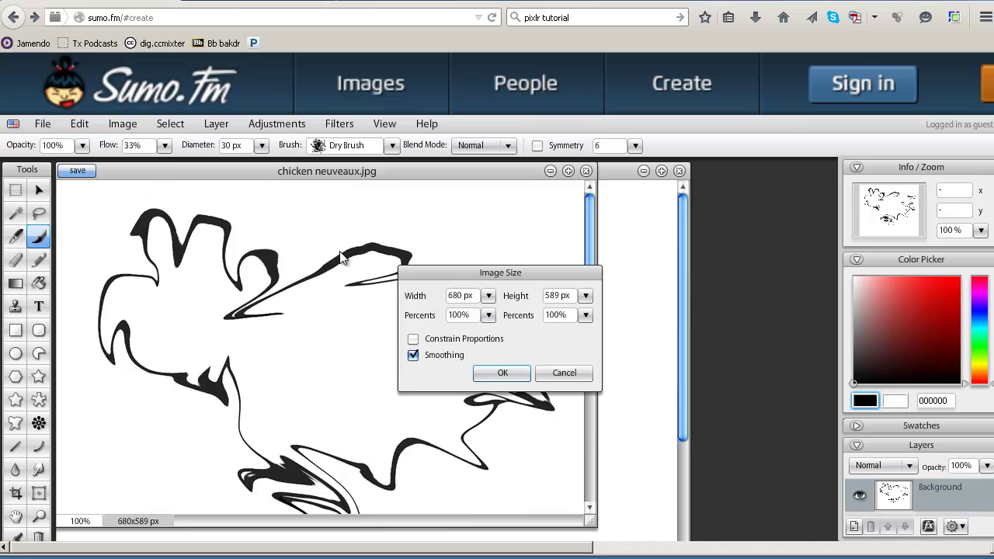
{"action": "left_click", "coordinate": [413, 341]}
{"action": "left_click_drag", "start_coordinate": [474, 295], "coordinate": [447, 301]}
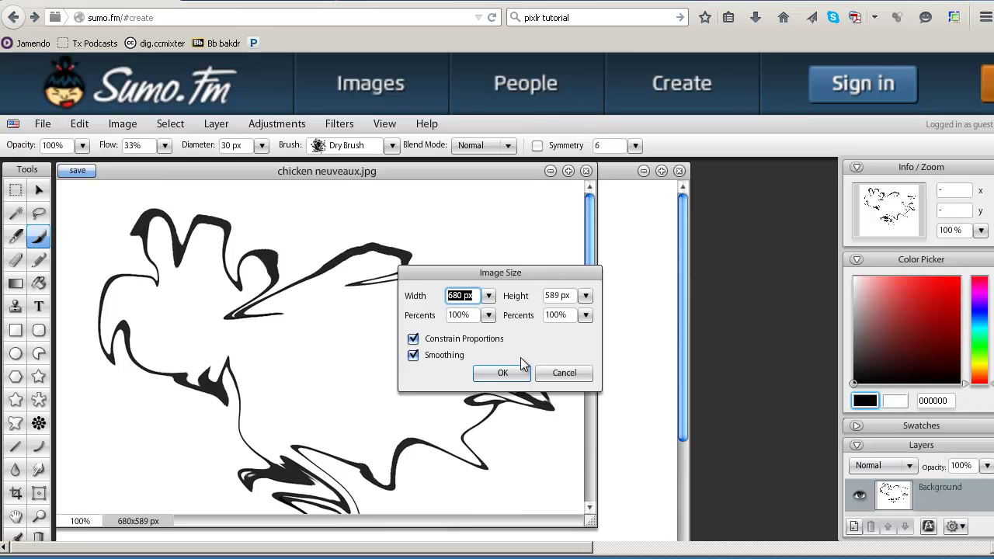
{"action": "type", "text": "444"}
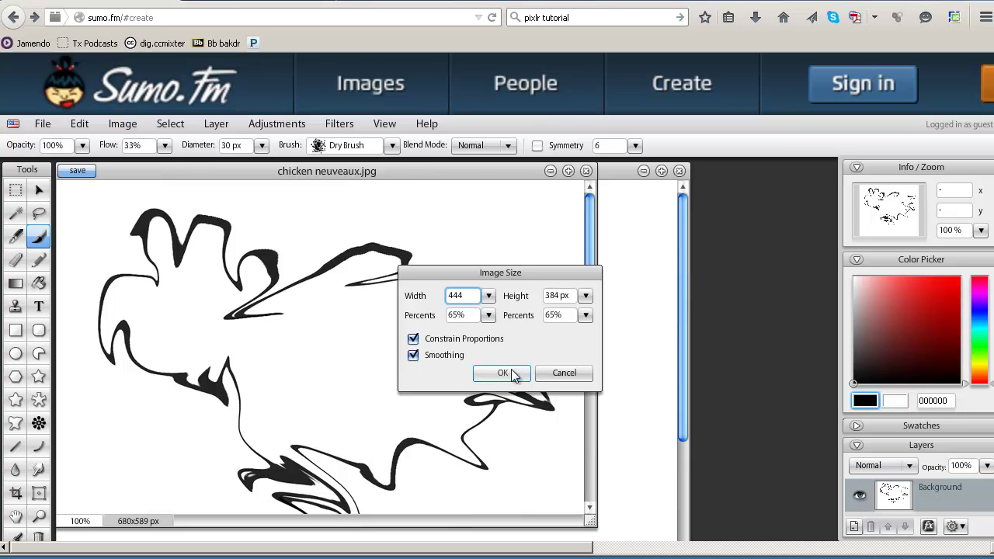
{"action": "left_click", "coordinate": [509, 371]}
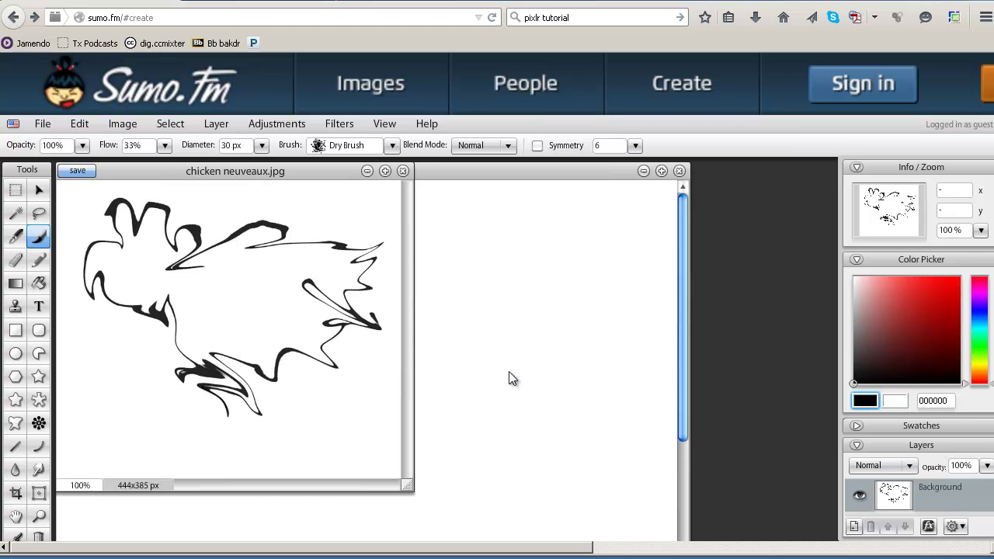
Step: Start saving the resized chicken image to the computer, naming it IMAGE_RESIZED and choosing the JPG format
{"action": "left_click", "coordinate": [45, 127]}
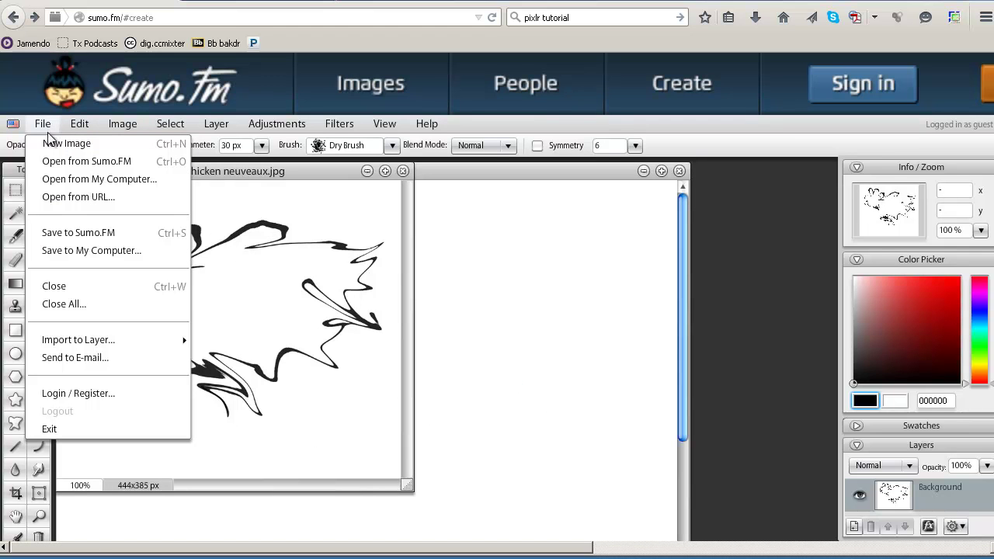
{"action": "left_click", "coordinate": [67, 250]}
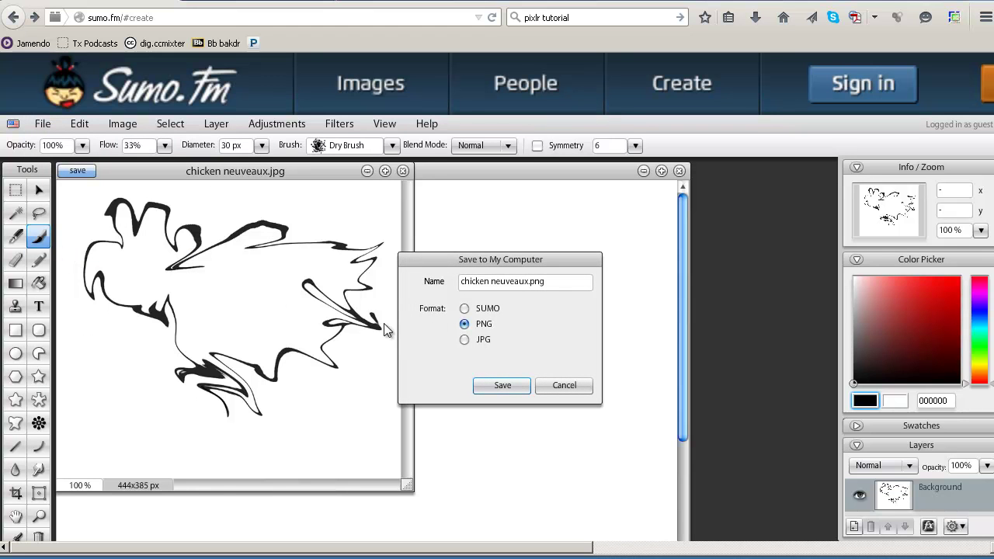
{"action": "left_click_drag", "start_coordinate": [558, 284], "coordinate": [431, 266]}
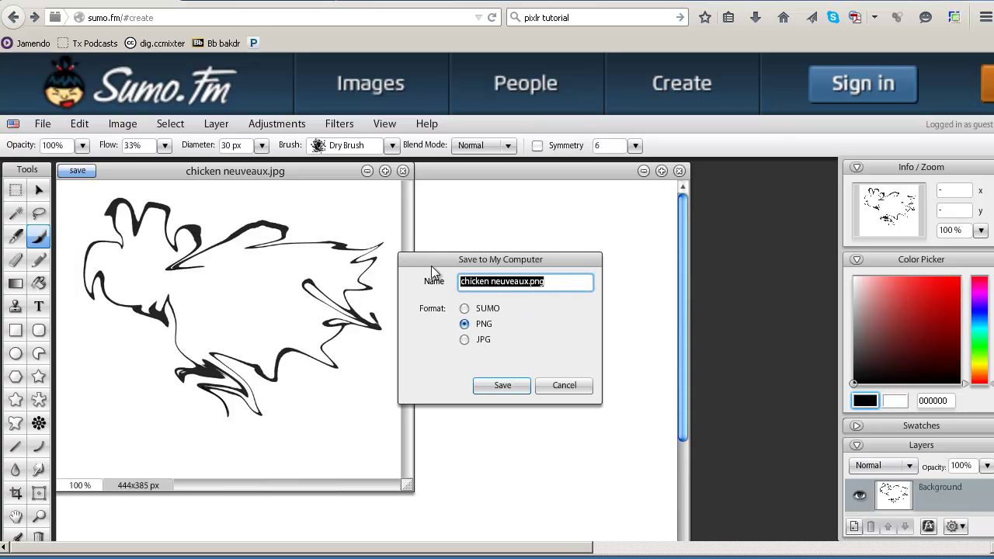
{"action": "type", "text": "IMAGE"}
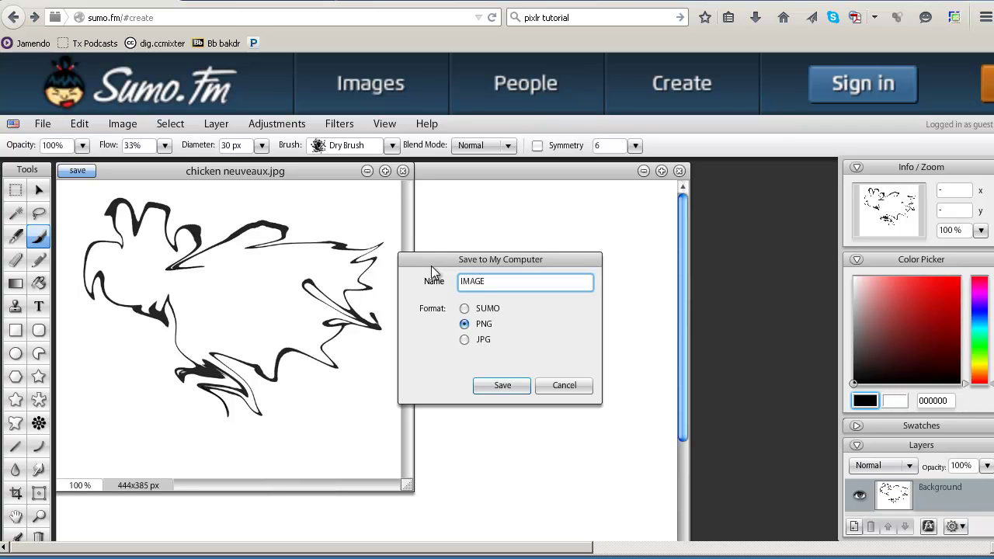
{"action": "type", "text": "_RES"}
{"action": "type", "text": "IX"}
{"action": "type", "text": "E"}
{"action": "key", "text": "BackSpace"}
{"action": "key", "text": "BackSpace"}
{"action": "key", "text": "BackSpace"}
{"action": "key", "text": "BackSpace"}
{"action": "type", "text": "IZED"}
{"action": "left_click", "coordinate": [464, 340]}
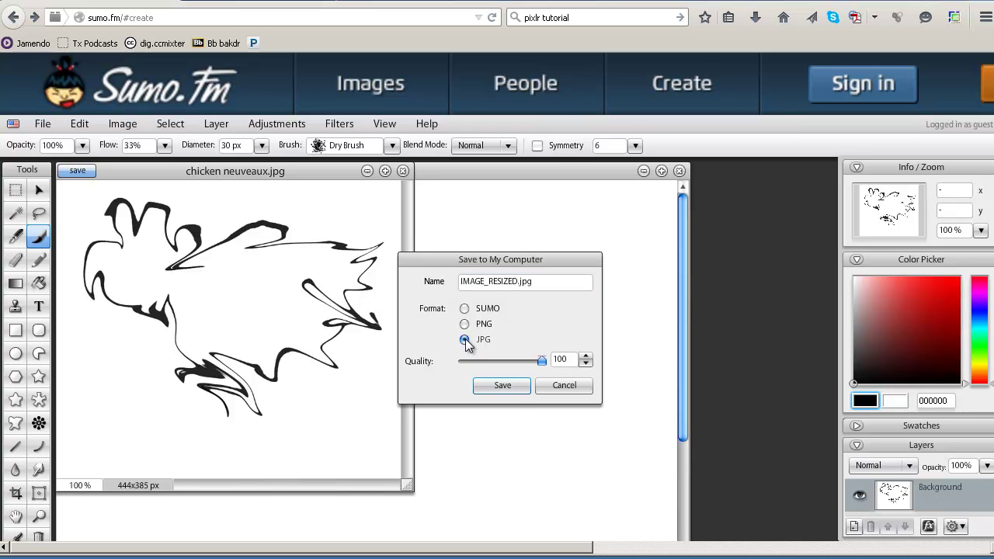
Step: Save IMAGE_RESIZED.jpg to the Desktop
{"action": "left_click", "coordinate": [509, 389]}
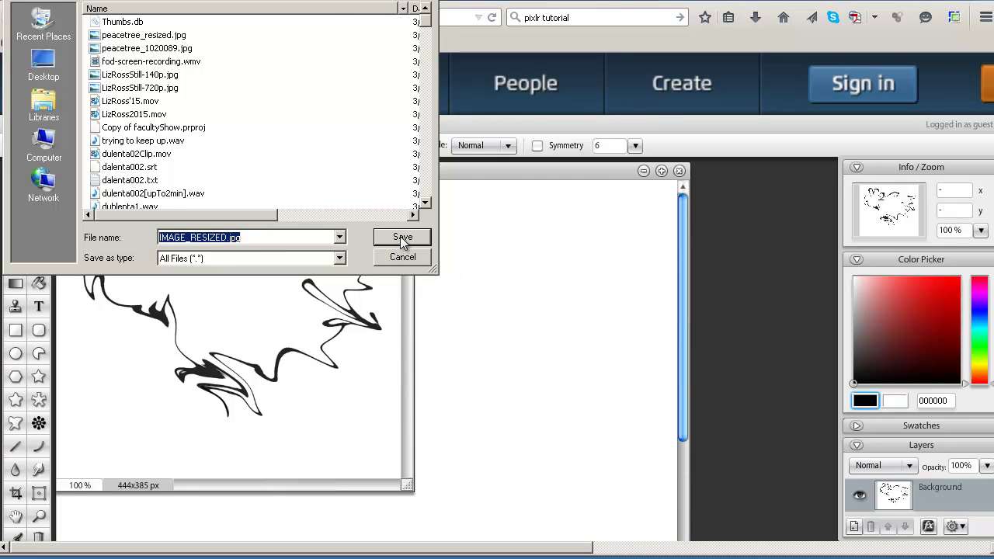
{"action": "left_click", "coordinate": [48, 60]}
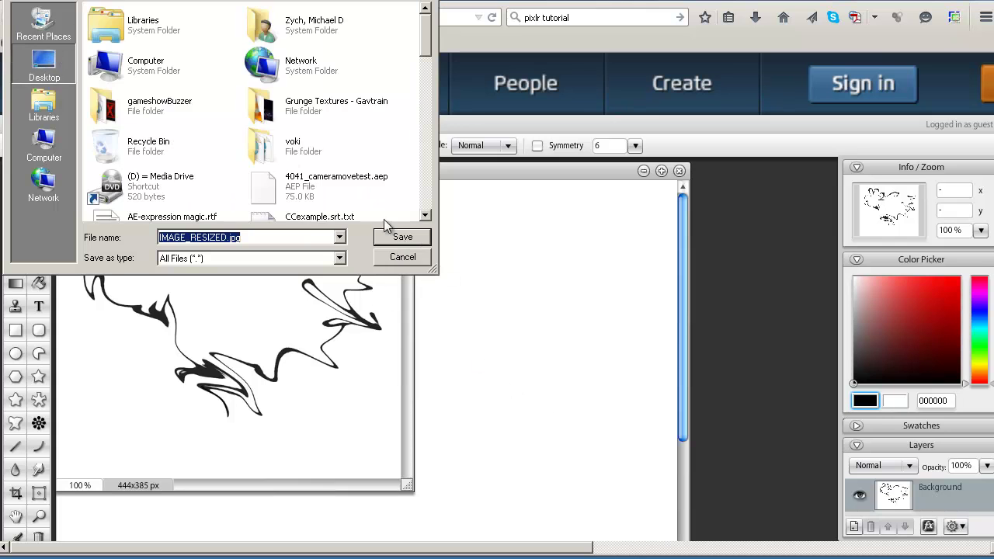
{"action": "left_click", "coordinate": [401, 236]}
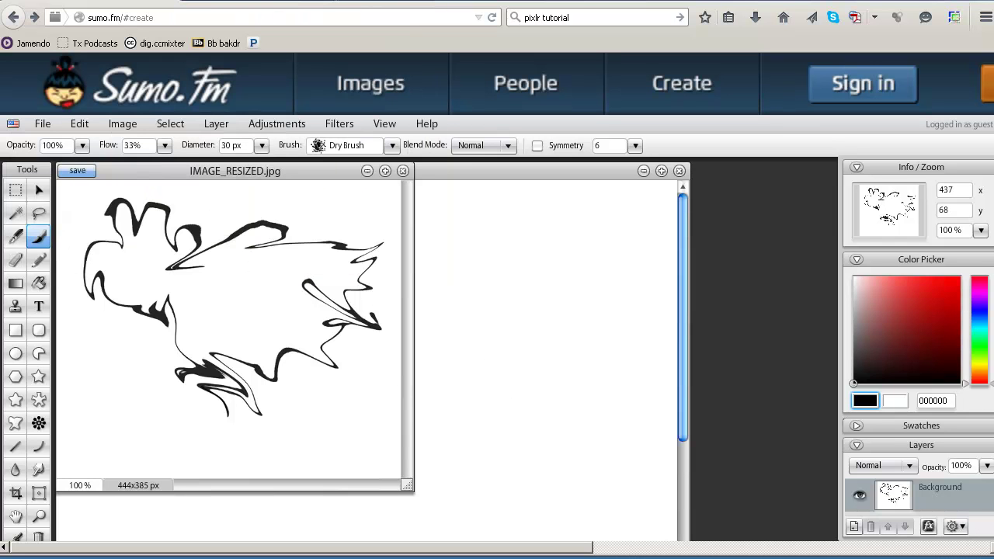
Step: Close the resized chicken image and open IMG_1899.jpg from the Desktop
{"action": "left_click", "coordinate": [43, 124]}
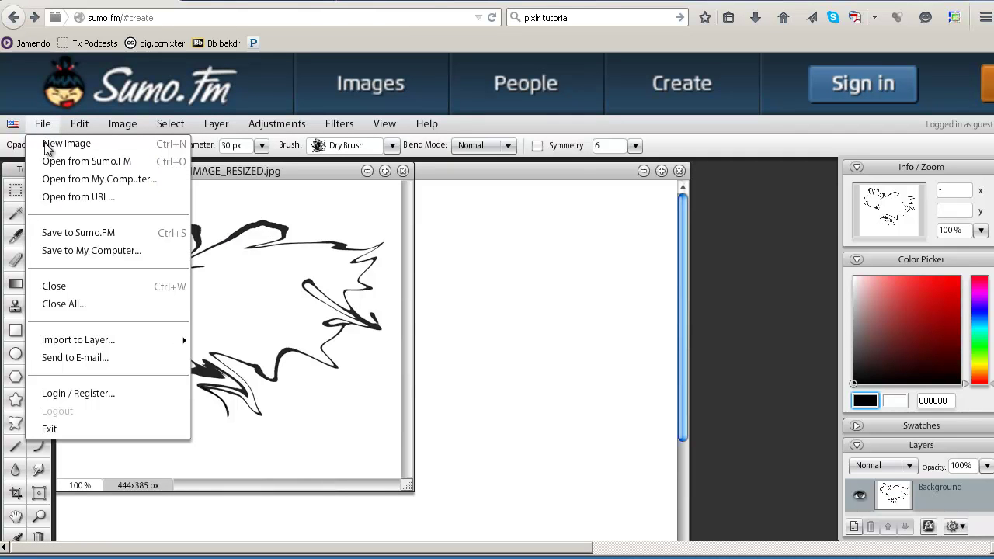
{"action": "left_click", "coordinate": [68, 286]}
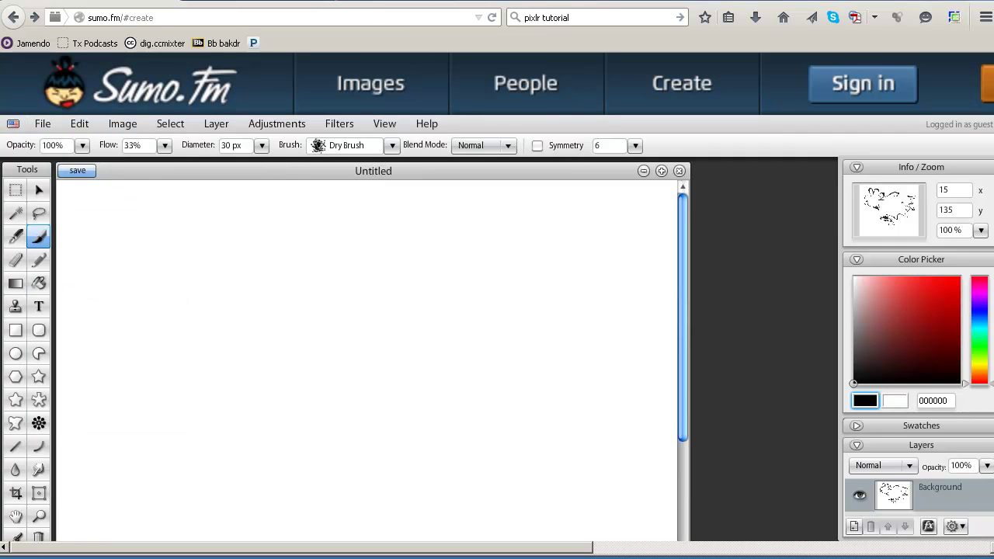
{"action": "left_click", "coordinate": [45, 124]}
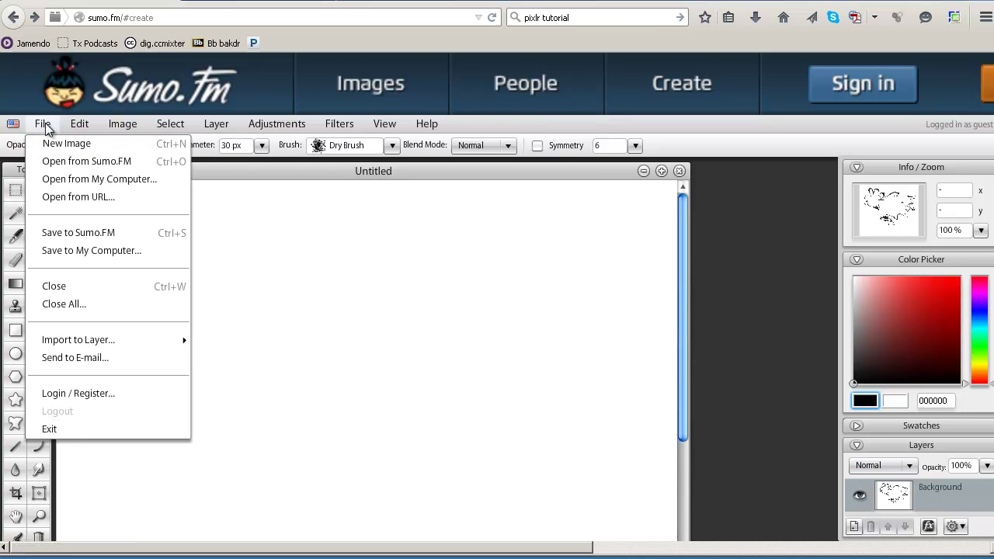
{"action": "left_click", "coordinate": [77, 179]}
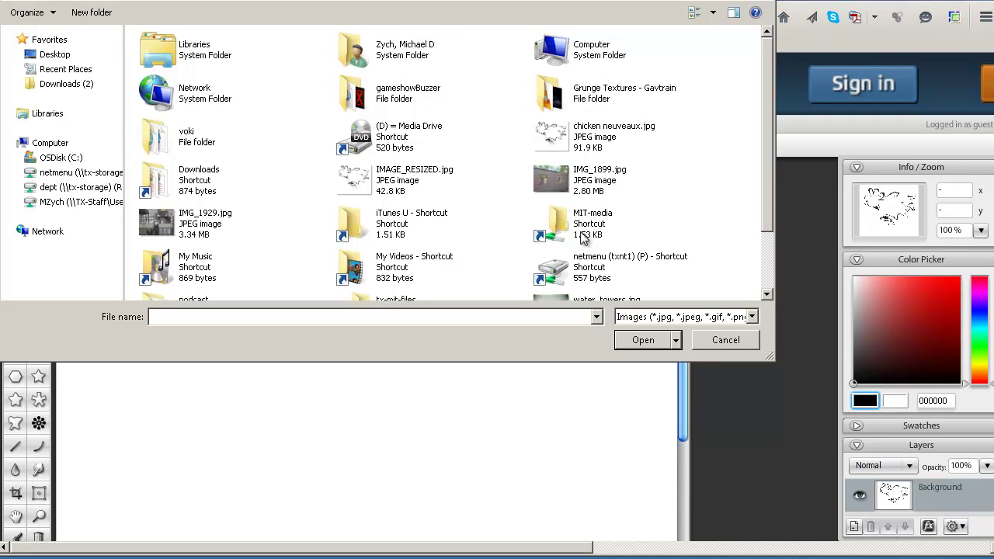
{"action": "left_click", "coordinate": [570, 185]}
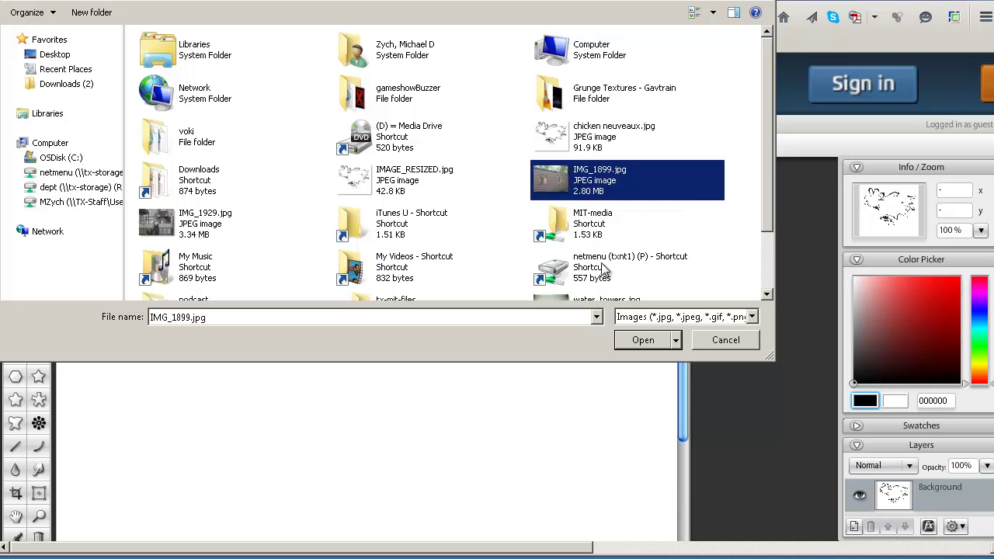
{"action": "left_click", "coordinate": [655, 343]}
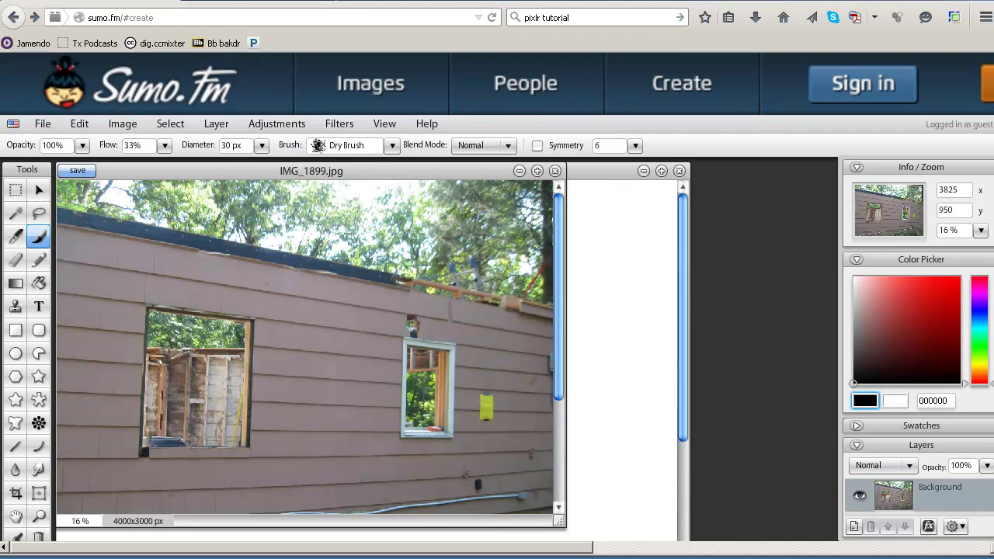
Step: Resize the IMG_1899 photo to a height of 800 px with its proportions constrained
{"action": "left_click", "coordinate": [48, 132]}
{"action": "mouse_move", "coordinate": [123, 130]}
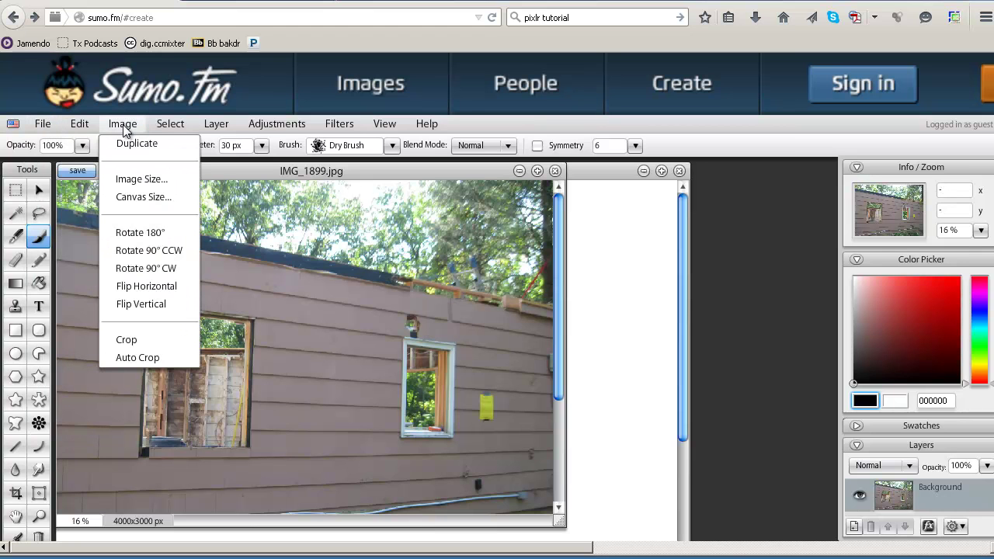
{"action": "left_click", "coordinate": [129, 181]}
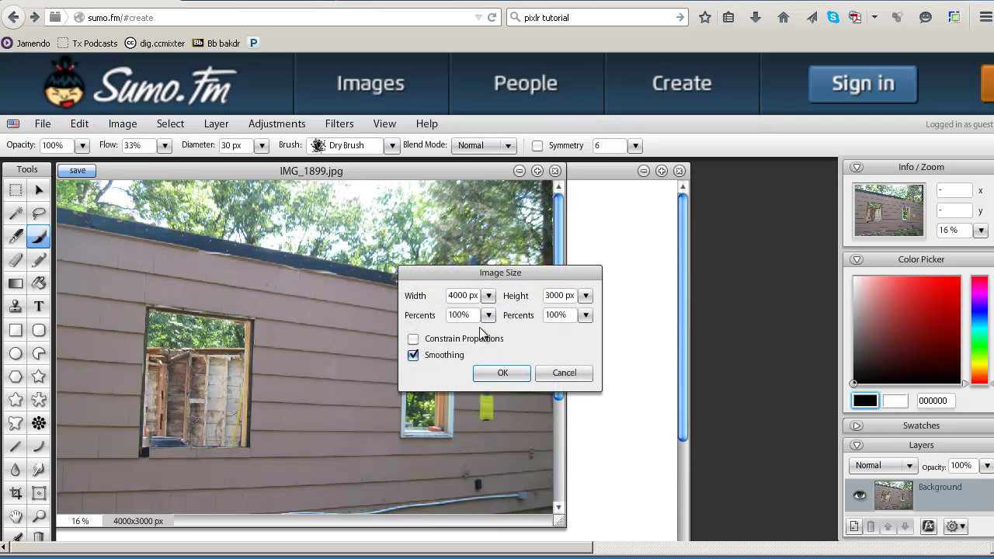
{"action": "left_click", "coordinate": [413, 342]}
{"action": "left_click_drag", "start_coordinate": [575, 295], "coordinate": [546, 296]}
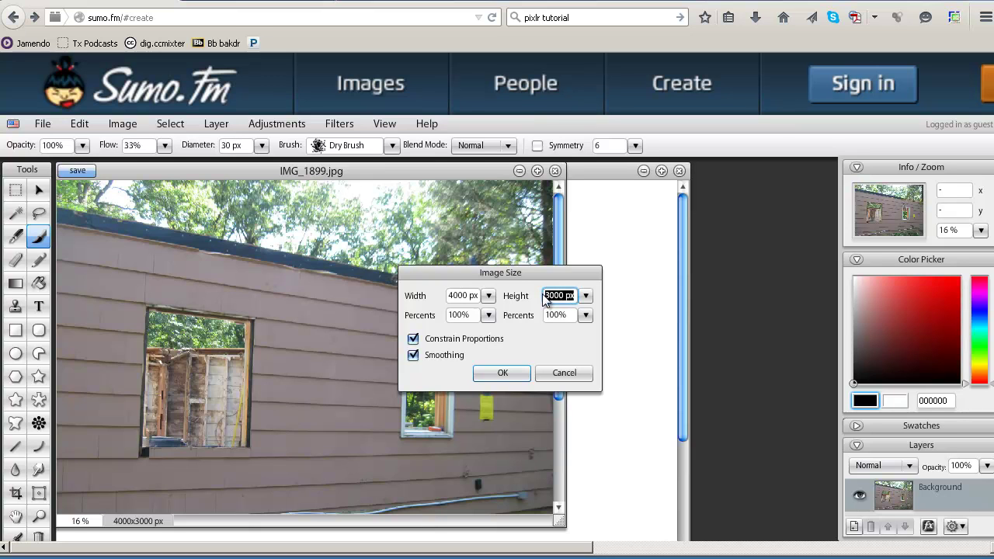
{"action": "type", "text": "800"}
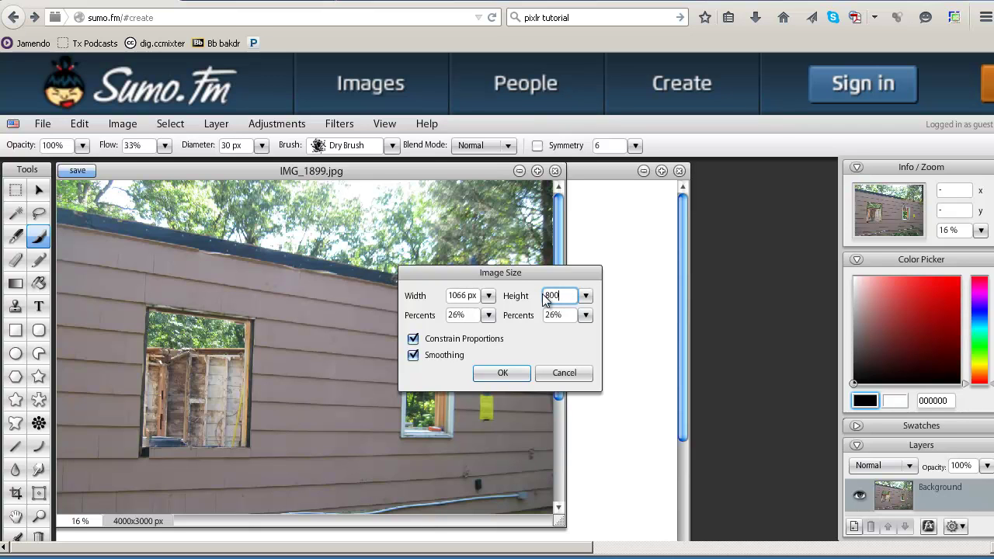
{"action": "left_click", "coordinate": [508, 376]}
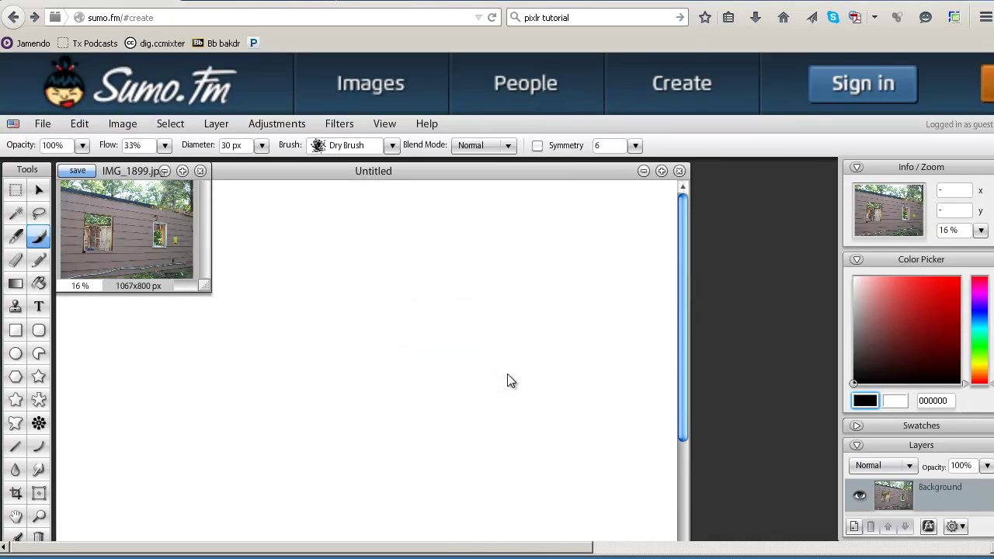
Step: Save the resized IMG_1899 photo to the Desktop as a JPG named "2ND imageresized [ta da!]"
{"action": "left_click", "coordinate": [50, 127]}
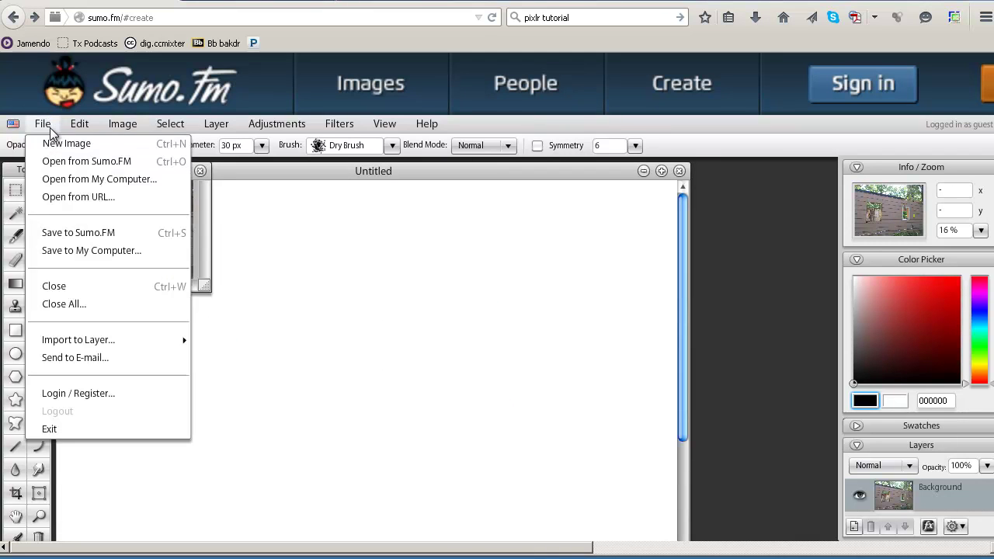
{"action": "left_click", "coordinate": [65, 248]}
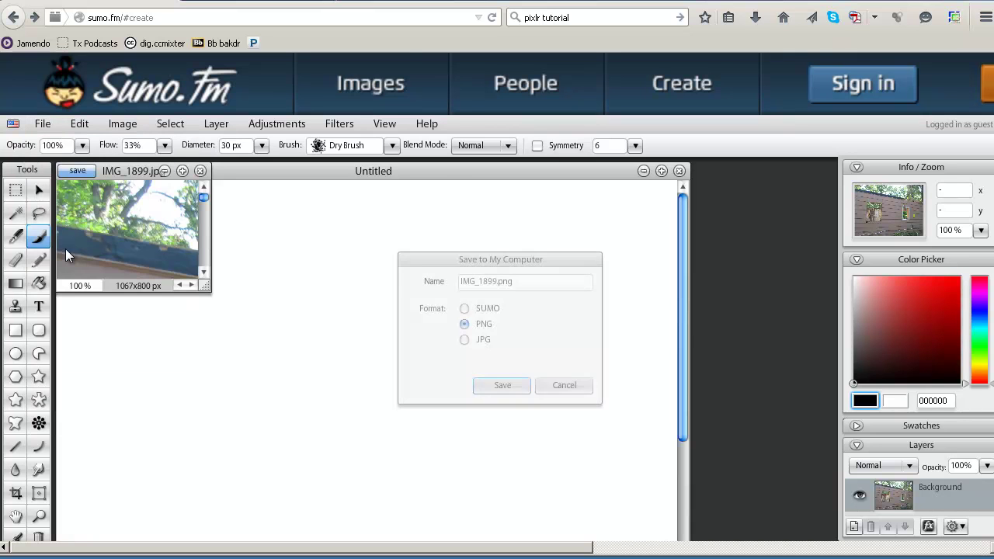
{"action": "left_click", "coordinate": [516, 285]}
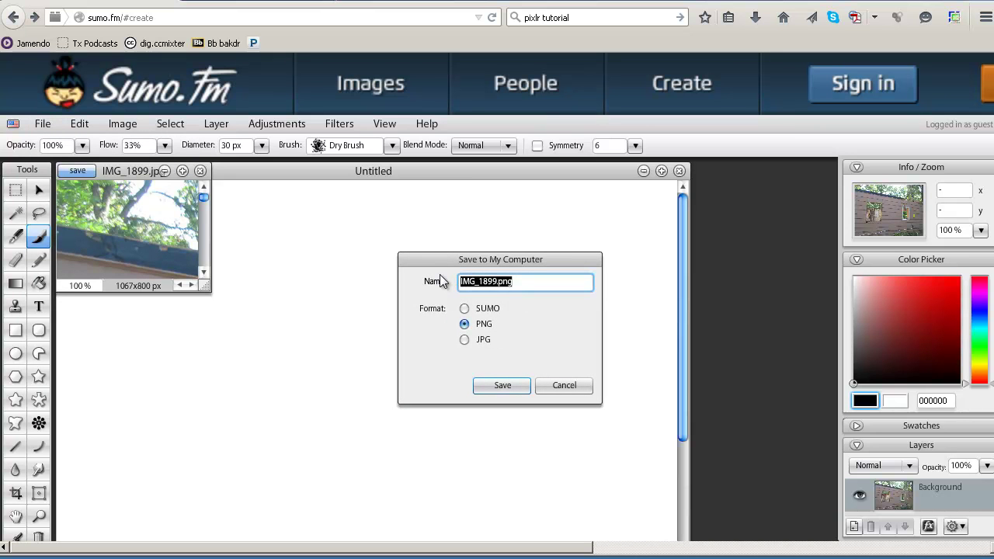
{"action": "type", "text": "2"}
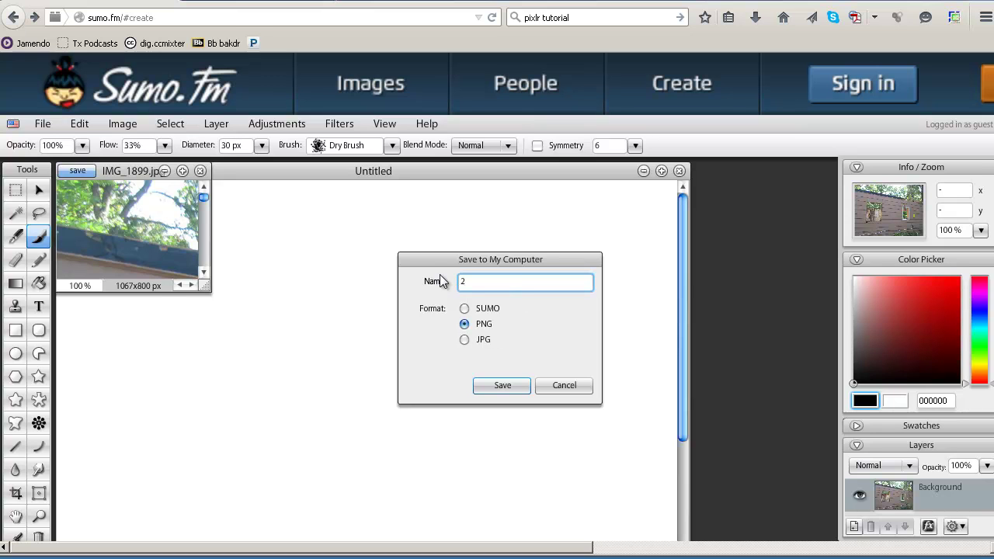
{"action": "type", "text": "ND imageresized (ta da!"}
{"action": "left_click", "coordinate": [464, 339]}
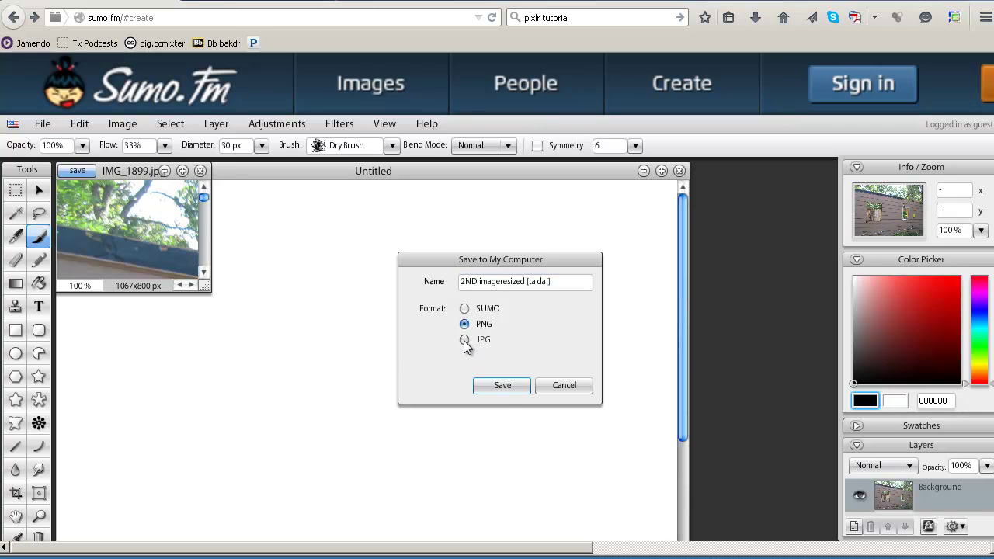
{"action": "left_click", "coordinate": [503, 388]}
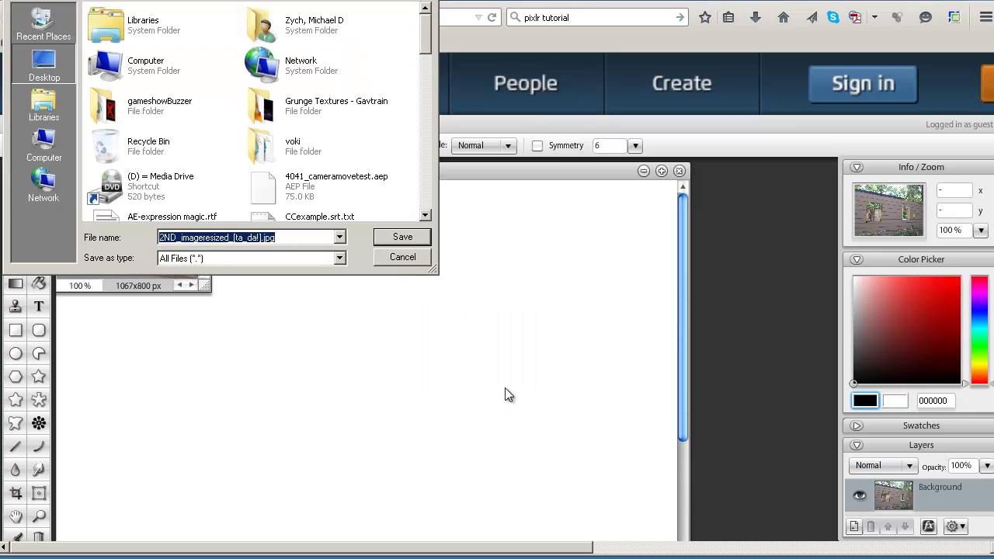
{"action": "left_click", "coordinate": [409, 239]}
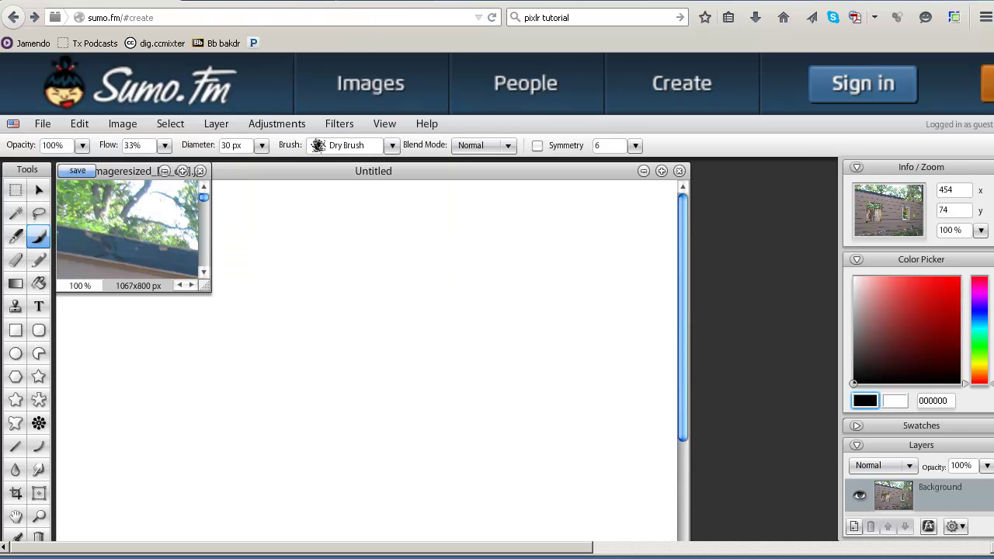
Step: Add the text "This program is awesome and works in the web brows" to the Untitled canvas and move it left and slightly up
{"action": "left_click", "coordinate": [39, 306]}
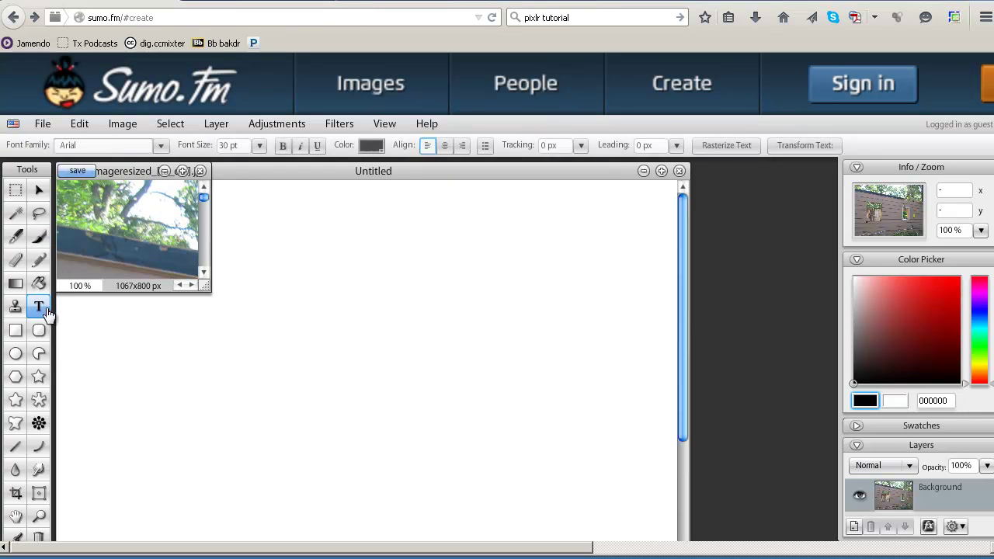
{"action": "left_click", "coordinate": [170, 340]}
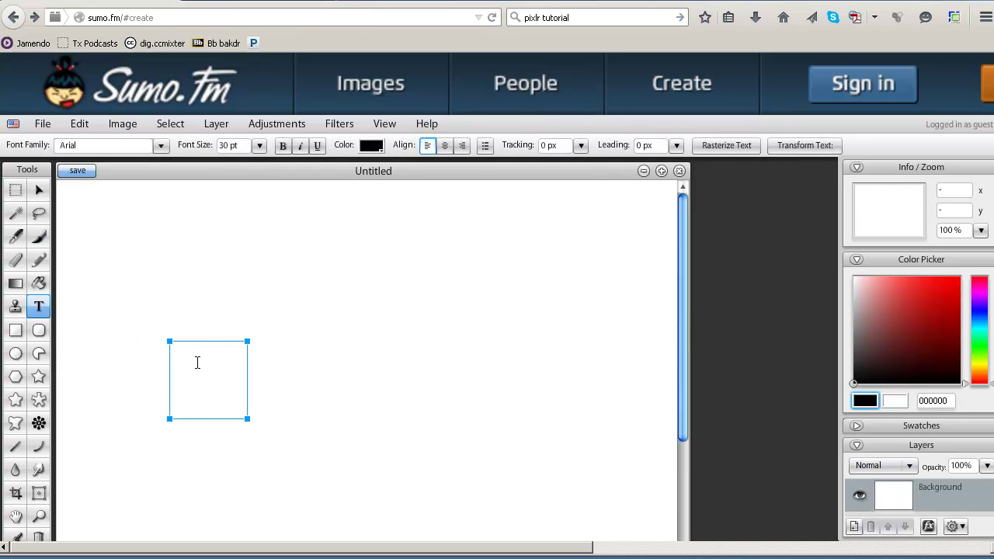
{"action": "left_click", "coordinate": [250, 423]}
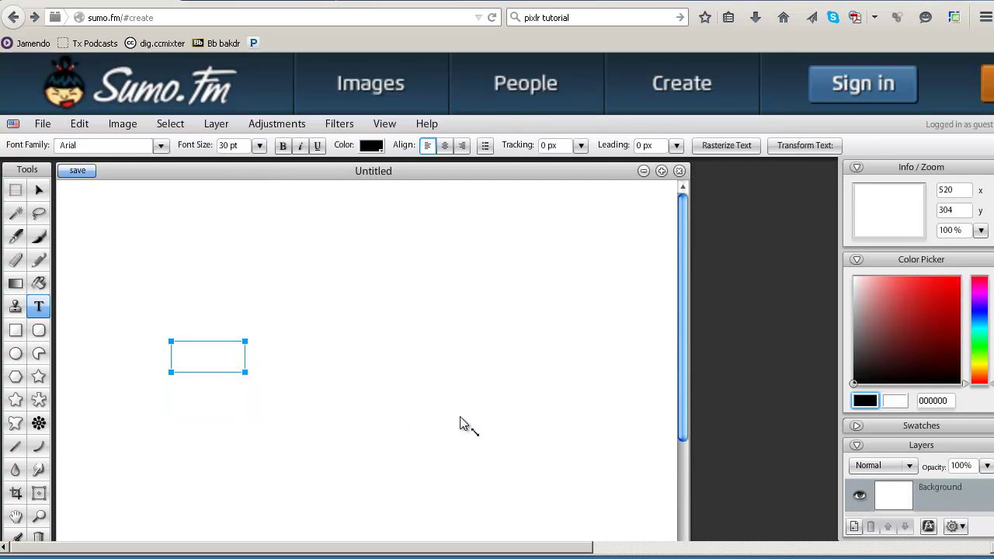
{"action": "type", "text": "Th"}
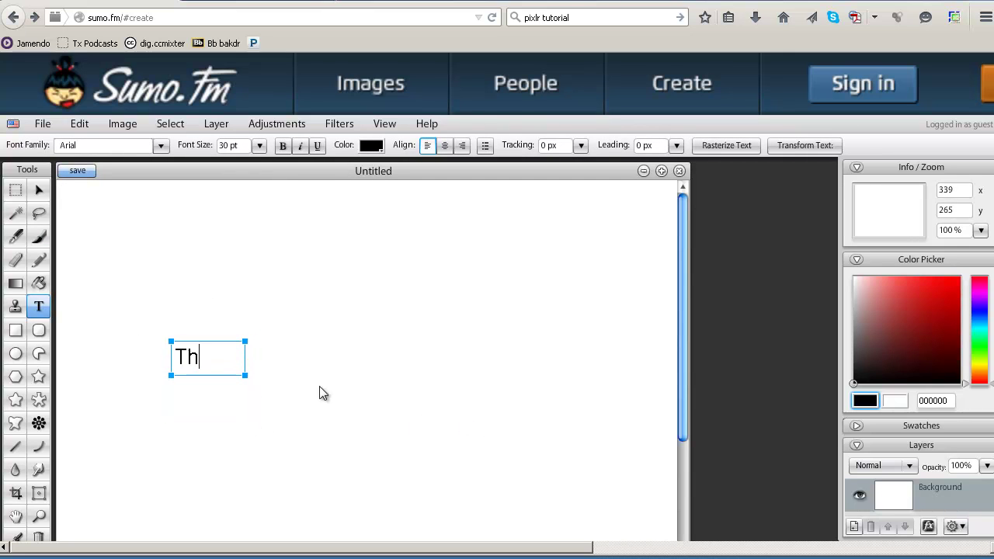
{"action": "type", "text": "is pro"}
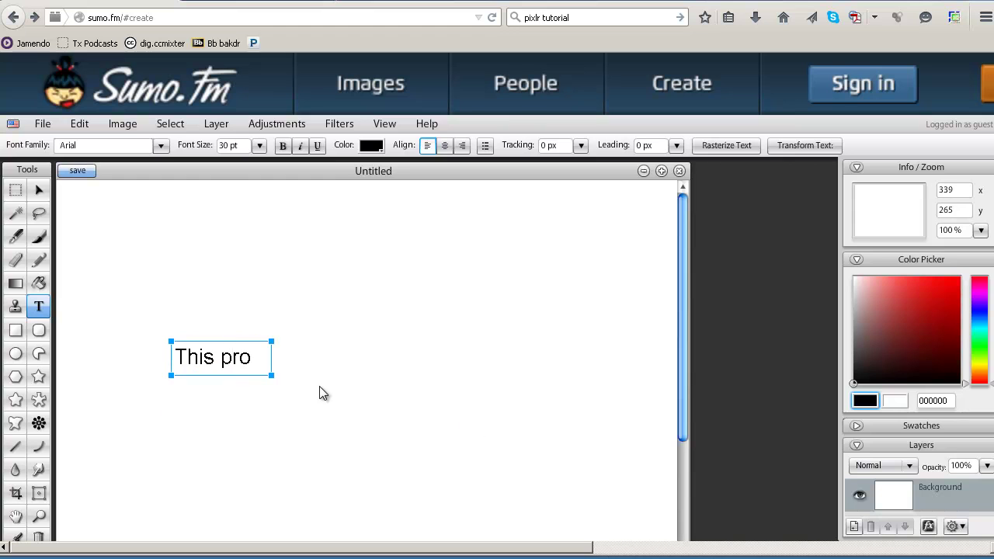
{"action": "type", "text": "gram is a"}
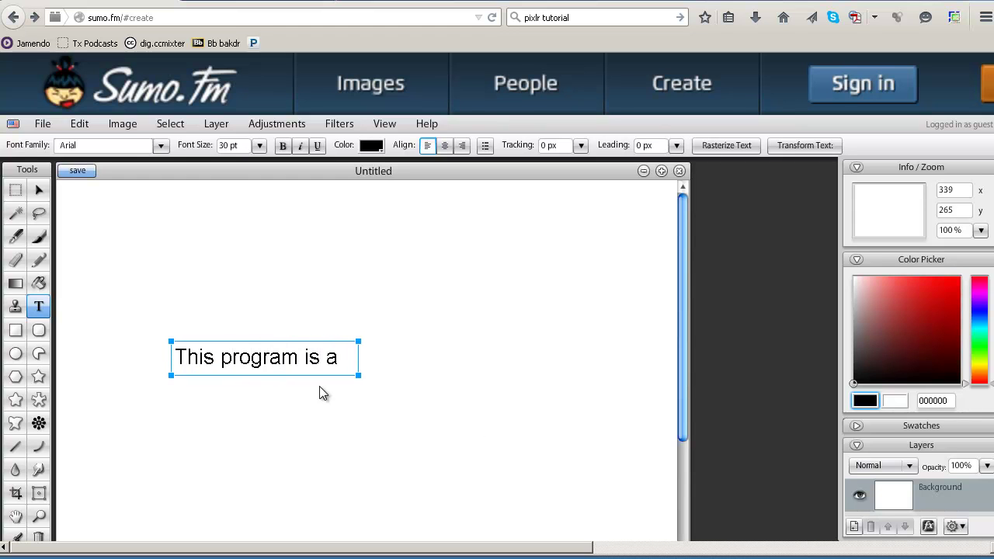
{"action": "key", "text": "BackSpace"}
{"action": "type", "text": "wesome and wor"}
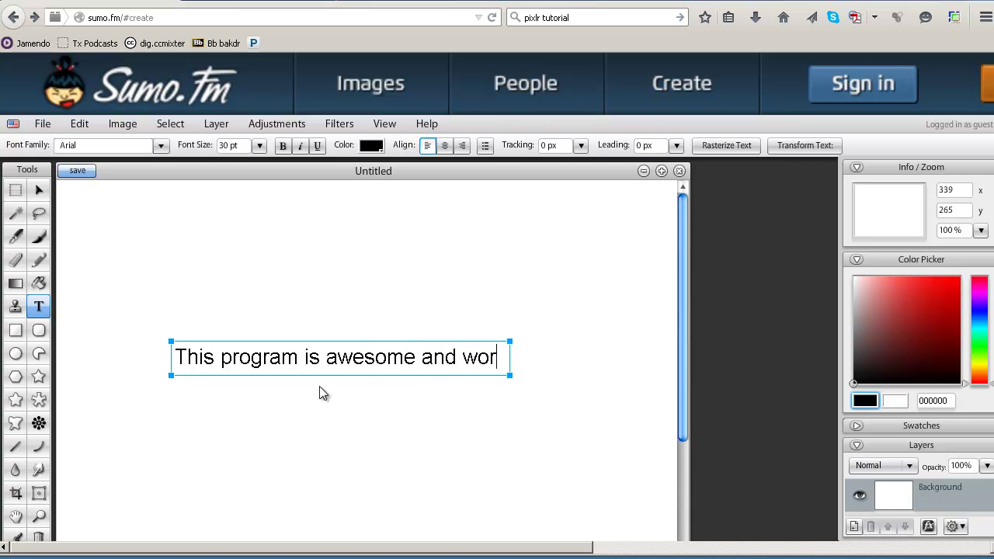
{"action": "type", "text": "ks in the w"}
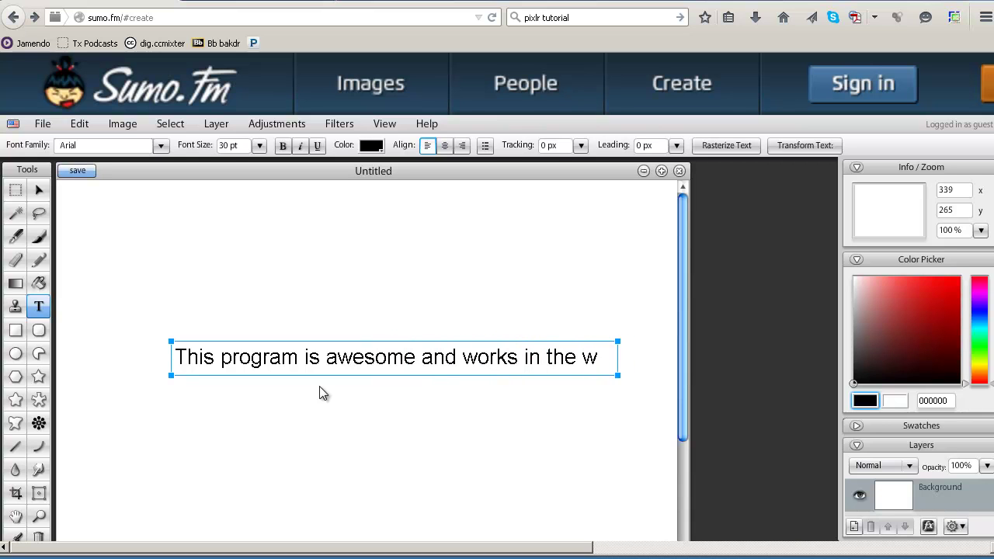
{"action": "type", "text": "eb brows"}
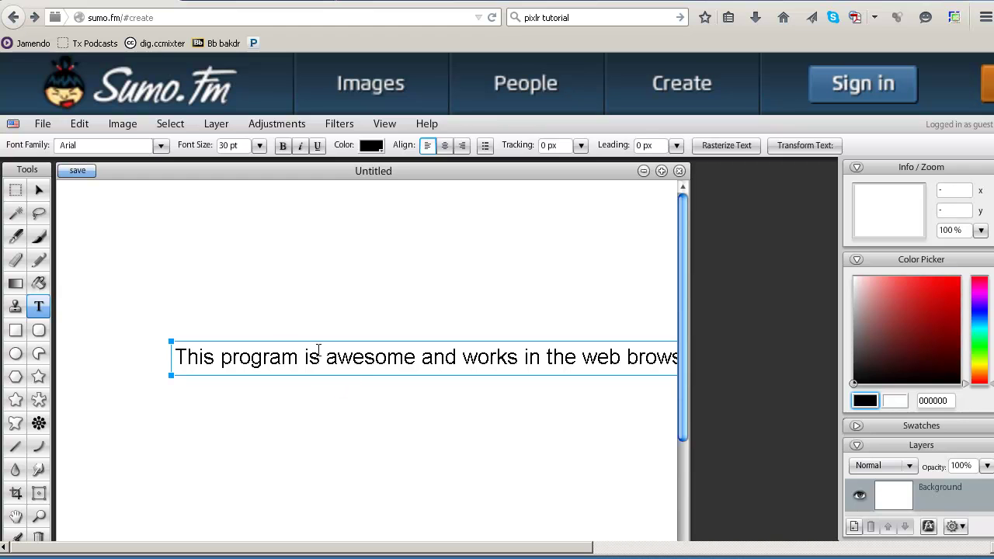
{"action": "left_click", "coordinate": [39, 189]}
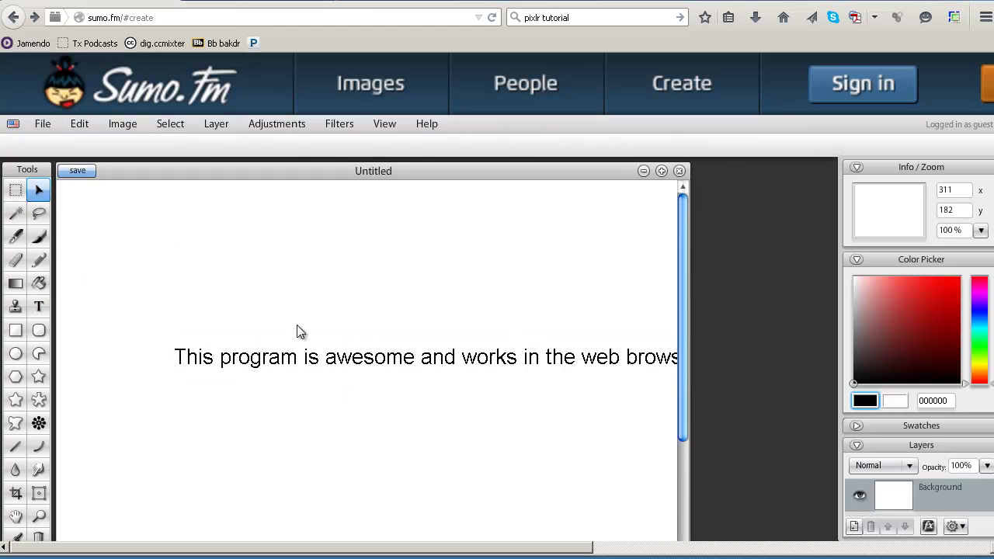
{"action": "left_click_drag", "start_coordinate": [291, 362], "coordinate": [224, 347]}
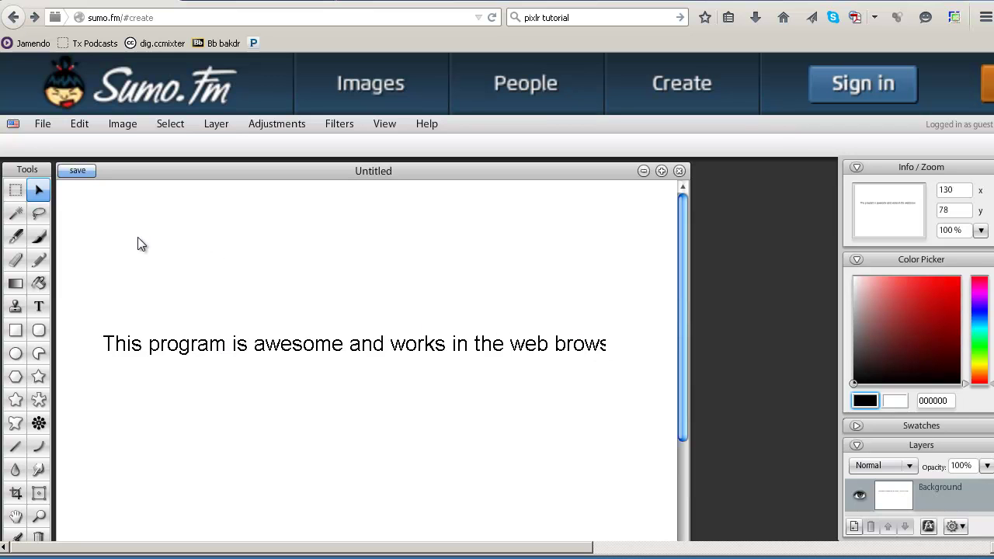
Step: Create a second text box, position it just below the first text line and scale it up
{"action": "left_click", "coordinate": [39, 306]}
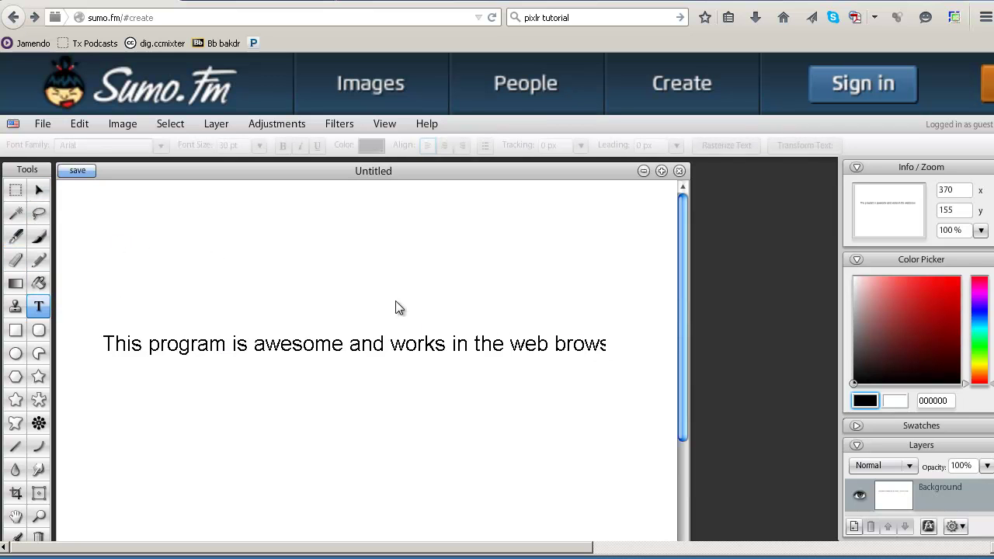
{"action": "left_click", "coordinate": [603, 345]}
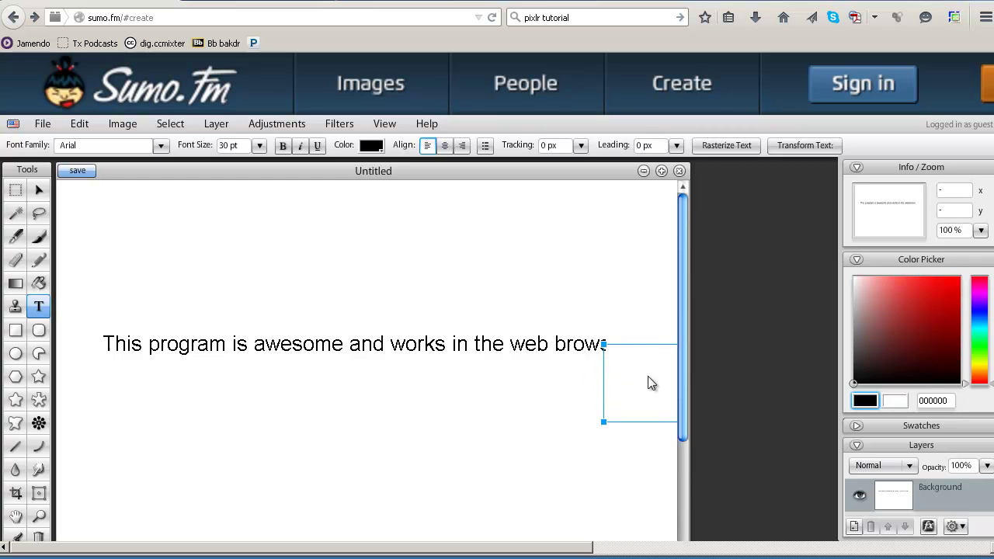
{"action": "left_click_drag", "start_coordinate": [603, 384], "coordinate": [97, 415]}
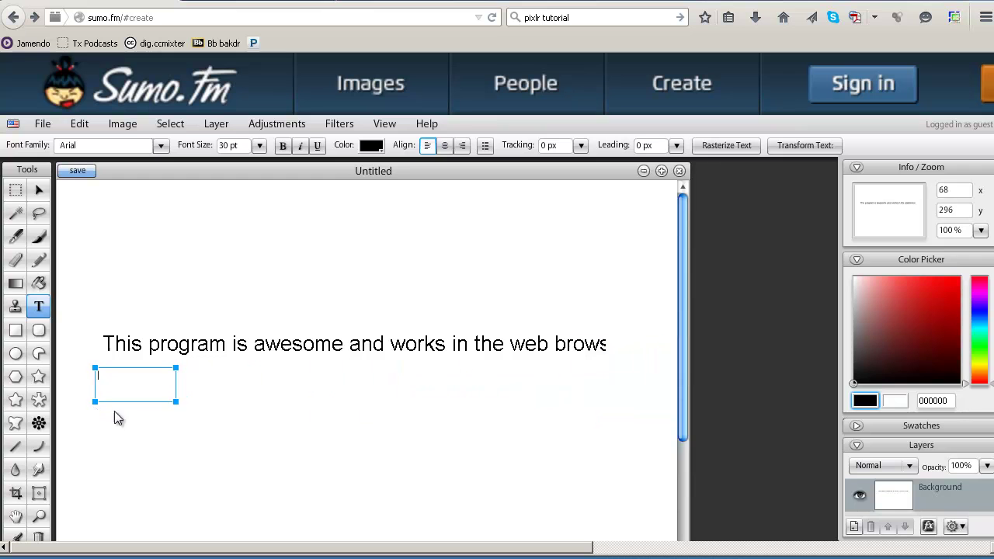
{"action": "left_click_drag", "start_coordinate": [180, 403], "coordinate": [212, 422]}
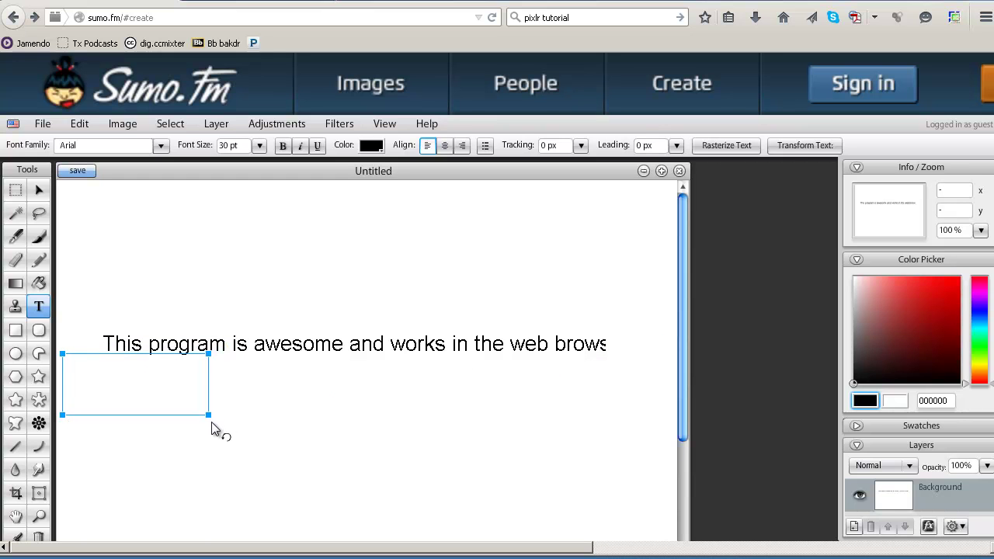
Step: Write "The only issue with it is that it only opens jpg and png files." in the second text box, breaking the line before "only opens"
{"action": "type", "text": "The only iss"}
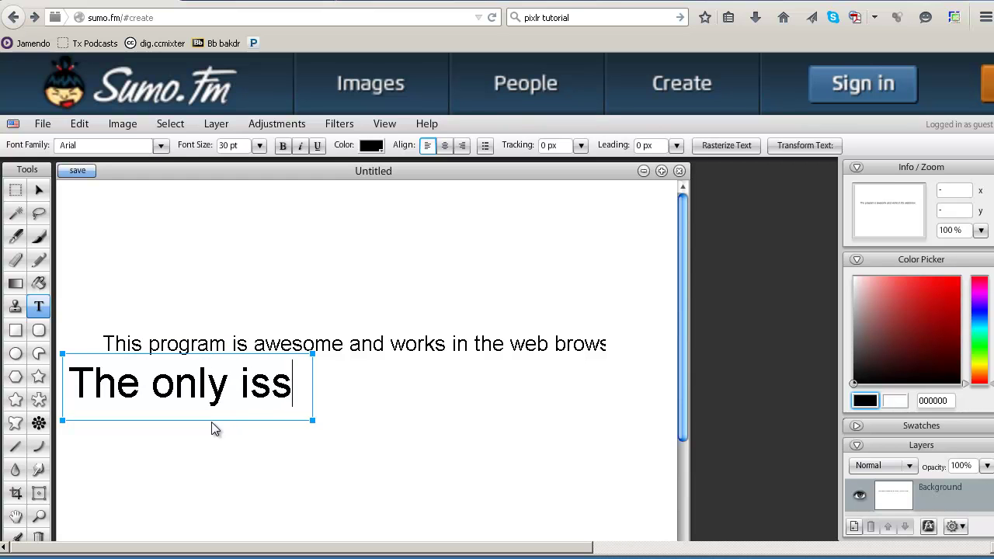
{"action": "type", "text": "ue with it is "}
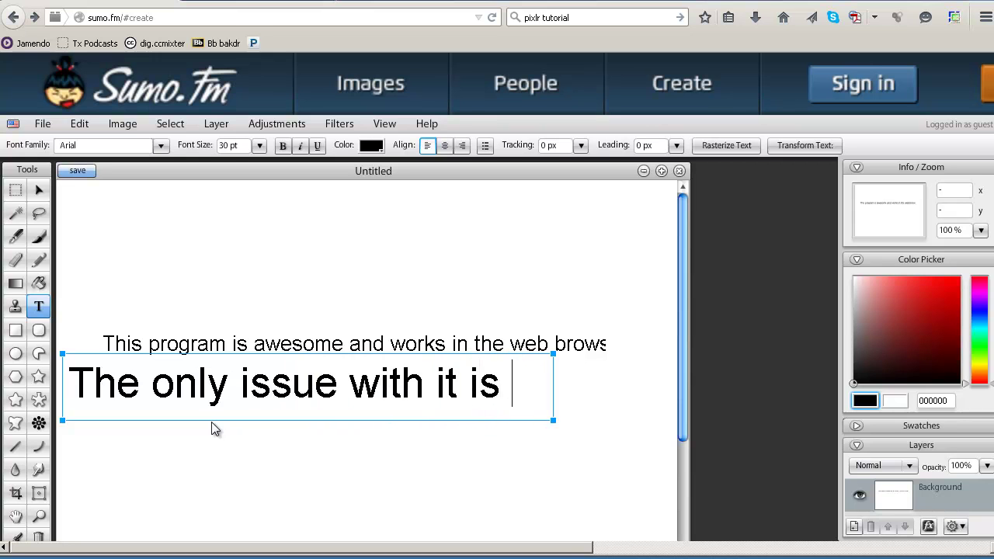
{"action": "type", "text": "that it"}
{"action": "key", "text": "Return"}
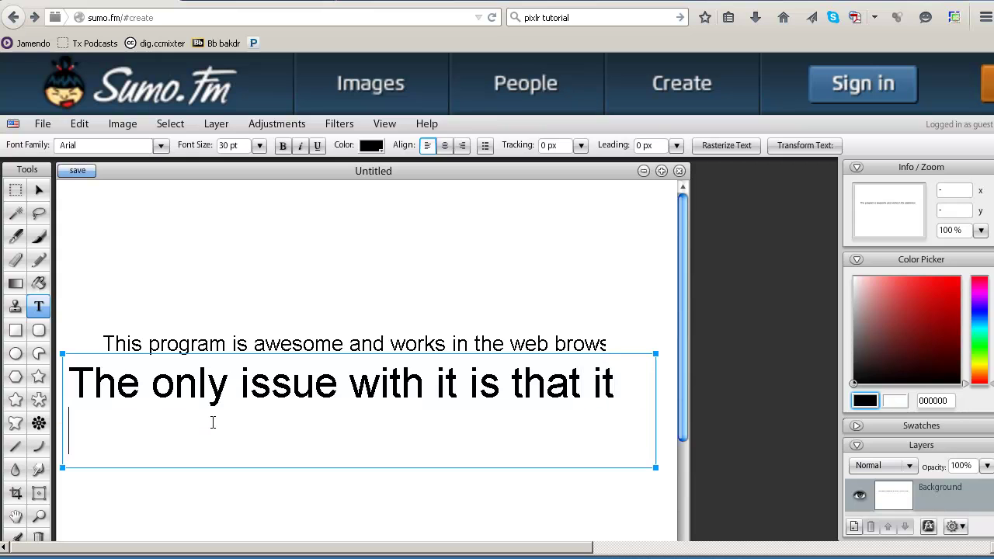
{"action": "type", "text": "only "}
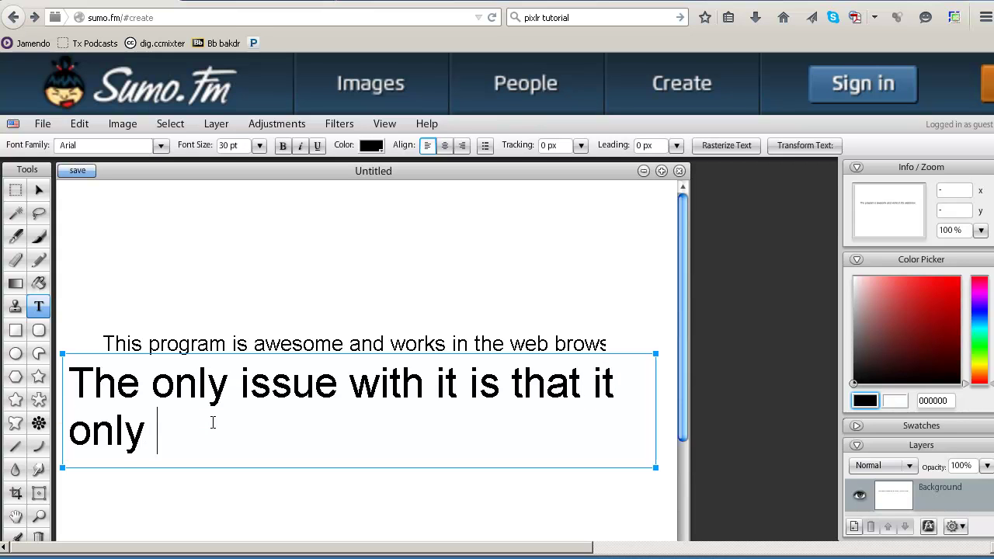
{"action": "type", "text": "opens"}
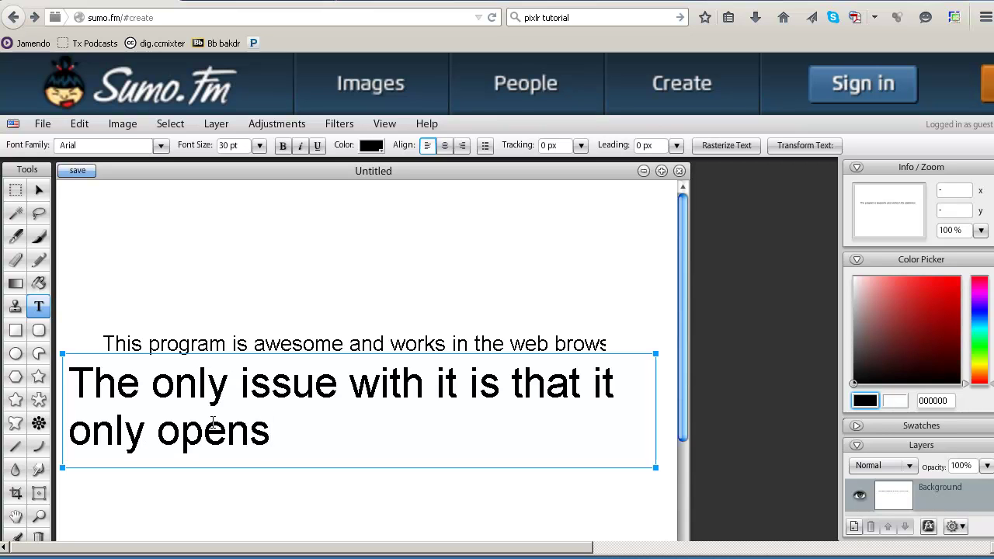
{"action": "type", "text": " jpg"}
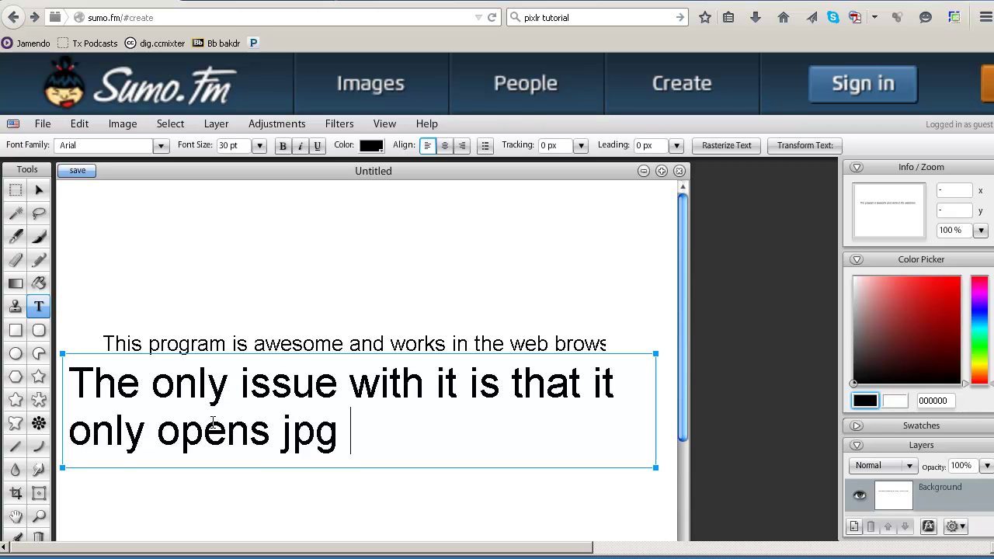
{"action": "type", "text": " and png"}
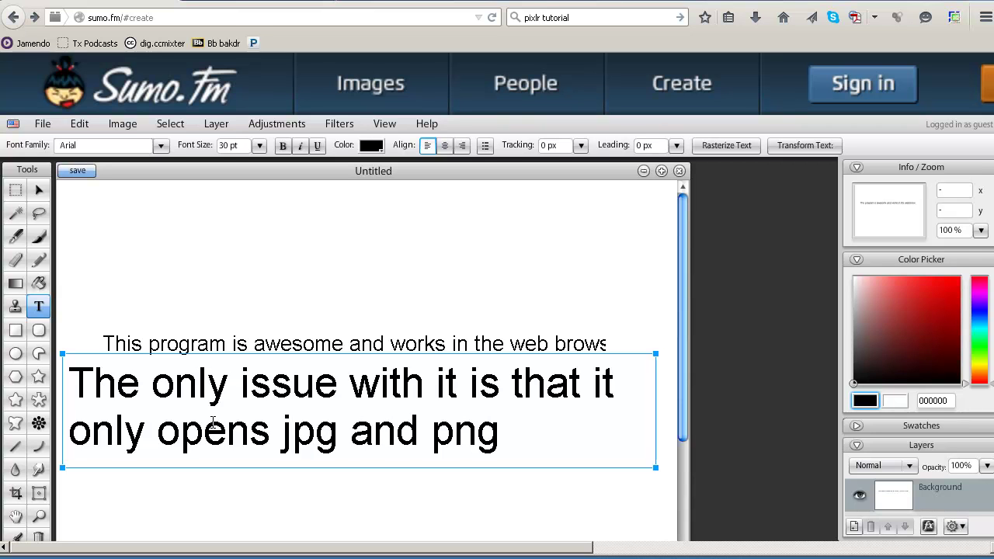
{"action": "type", "text": " files."}
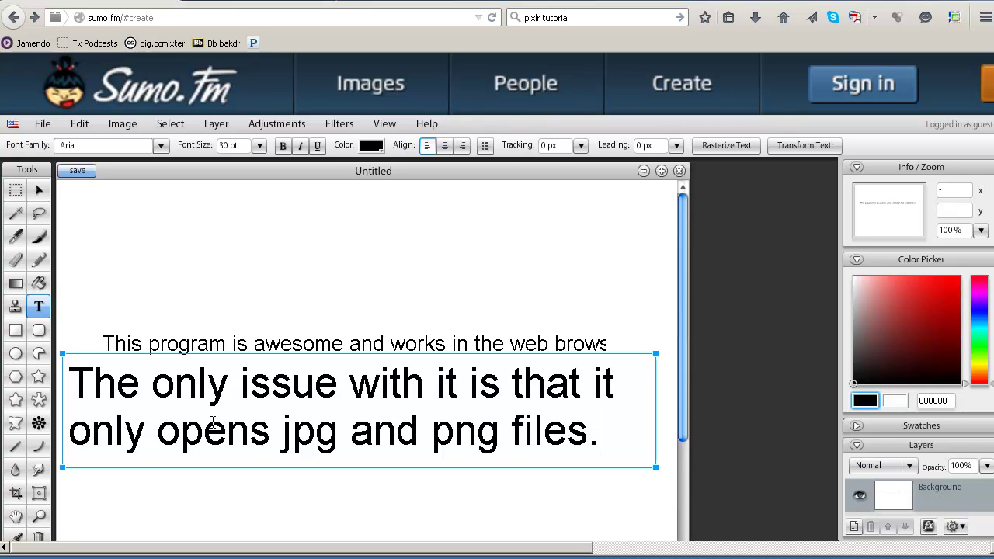
Step: Add a third line reading "otherwise its great for quick resiz" to the large text and start a new line below it
{"action": "type", "text": "ot"}
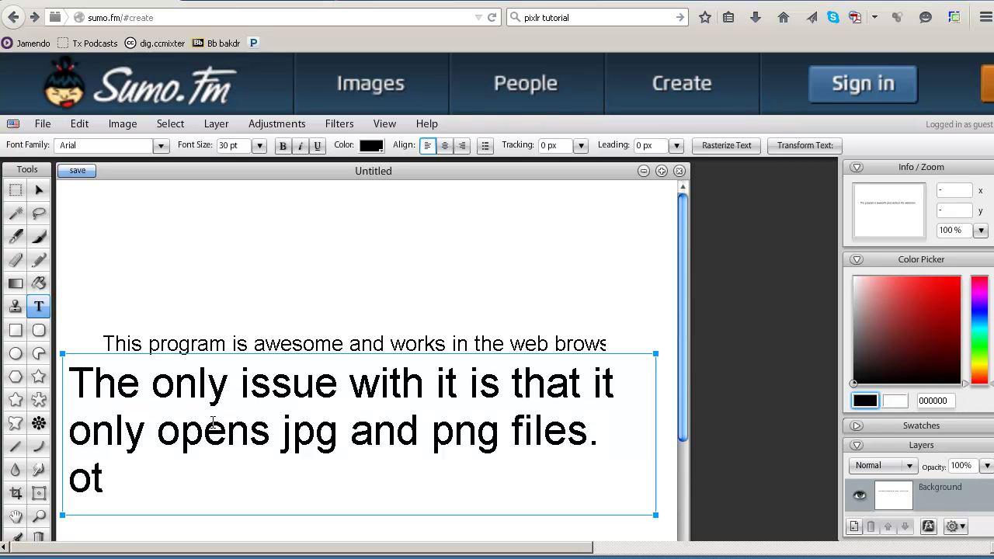
{"action": "type", "text": "herwise its great for qu"}
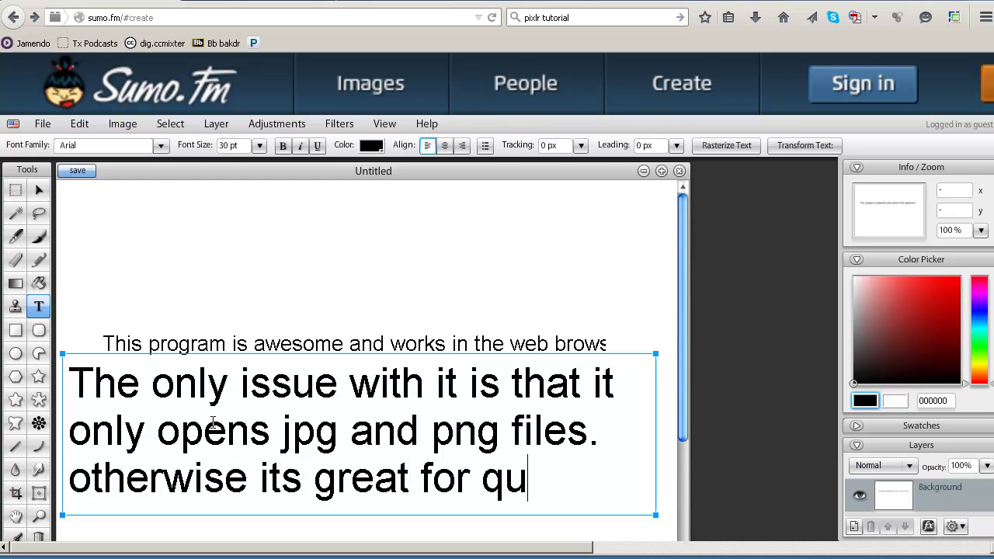
{"action": "type", "text": "ick re"}
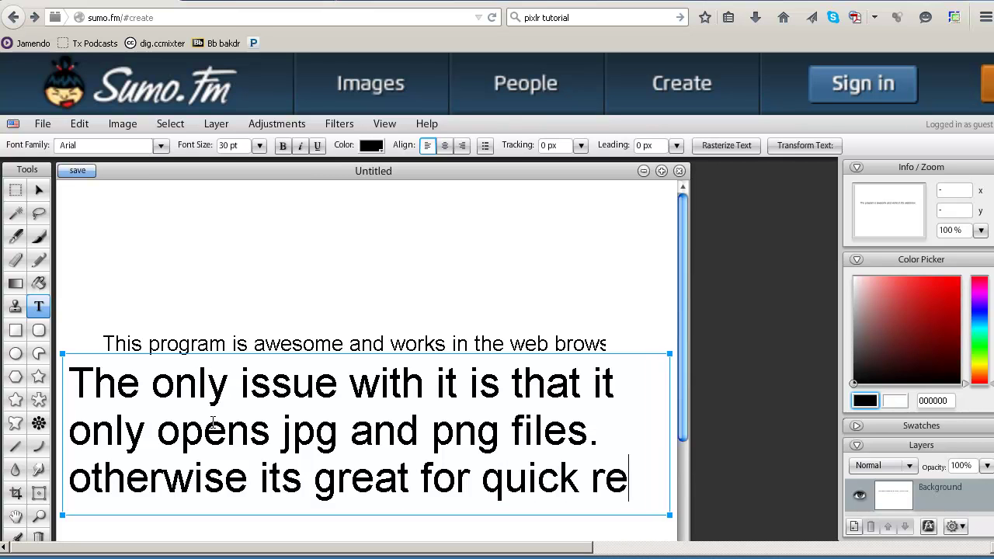
{"action": "type", "text": "siz"}
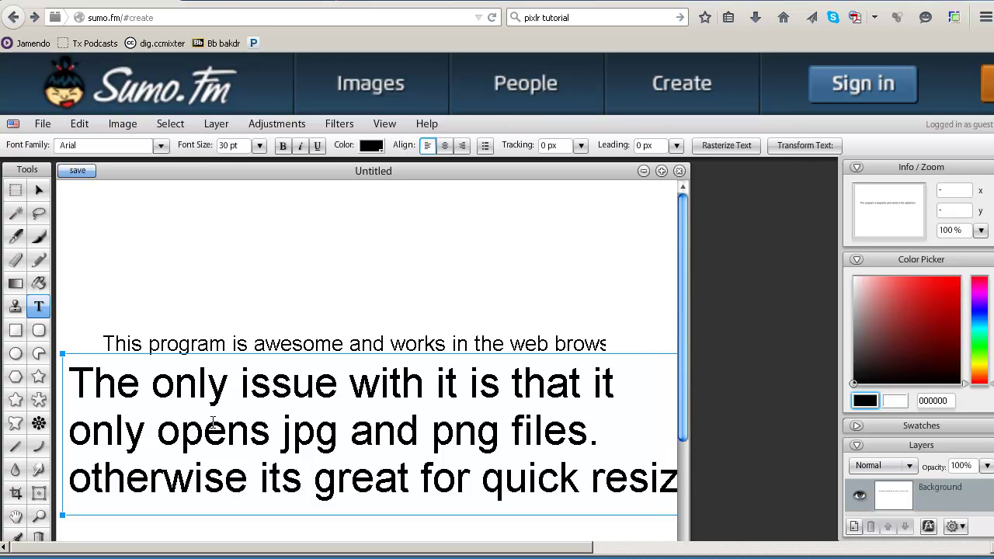
{"action": "left_click_drag", "start_coordinate": [682, 358], "coordinate": [687, 503]}
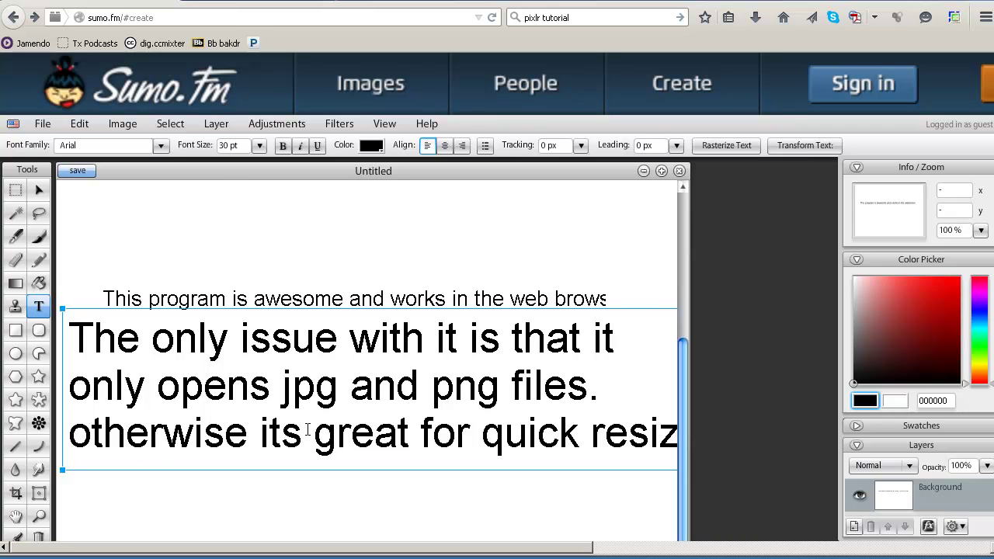
{"action": "key", "text": "Return"}
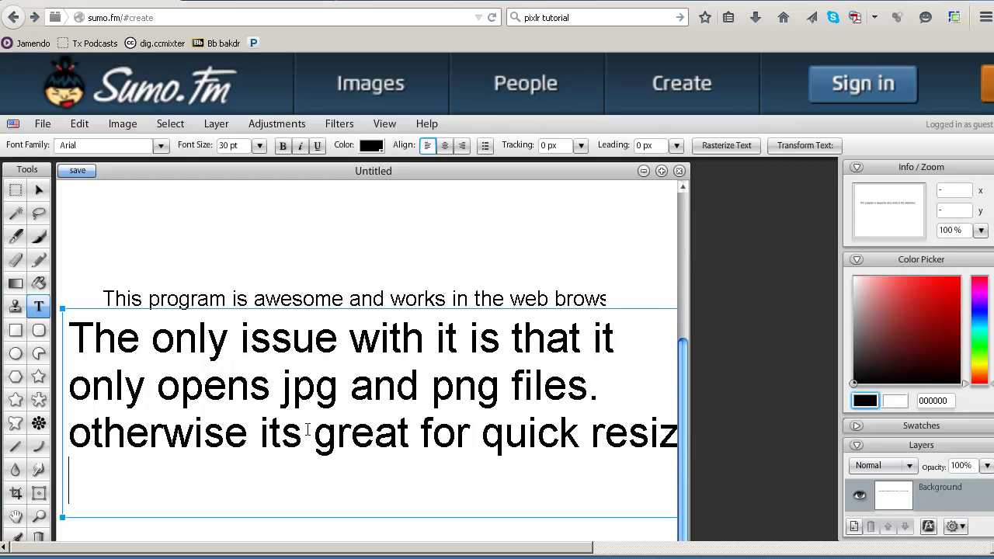